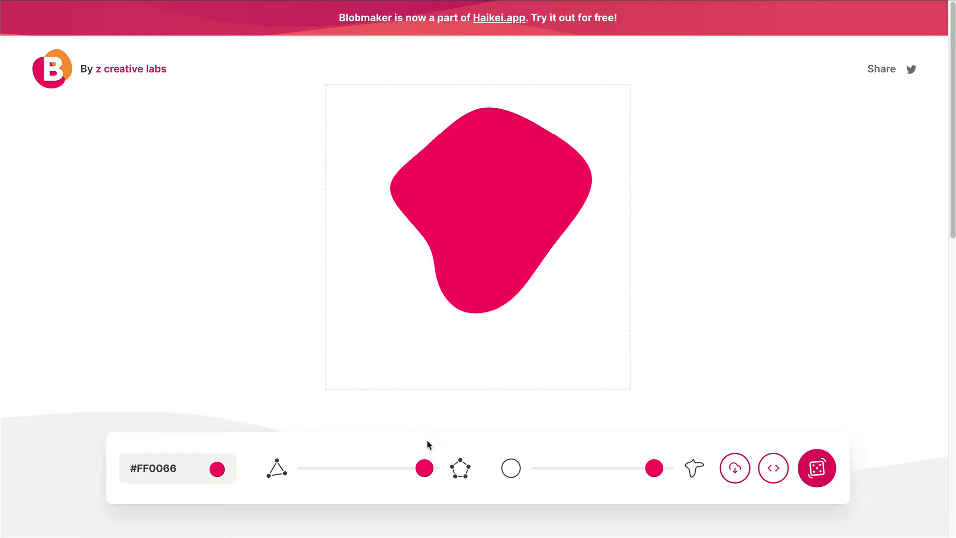
Step: Lower the blob's complexity and contrast slightly, then generate a new random shape
mouse_move(424, 468)
mouse_down()
mouse_move(329, 468)
mouse_move(426, 471)
mouse_move(408, 469)
mouse_up()
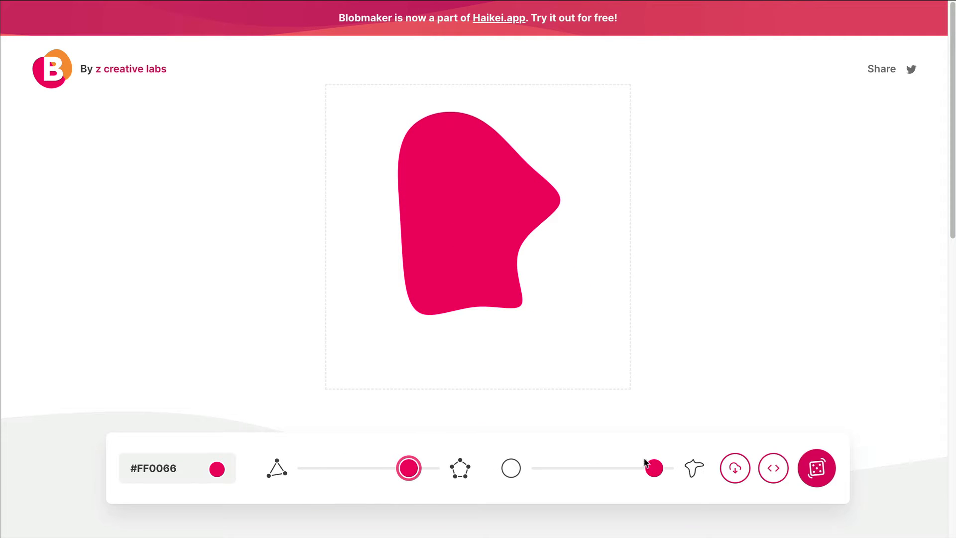
drag(659, 468, 633, 468)
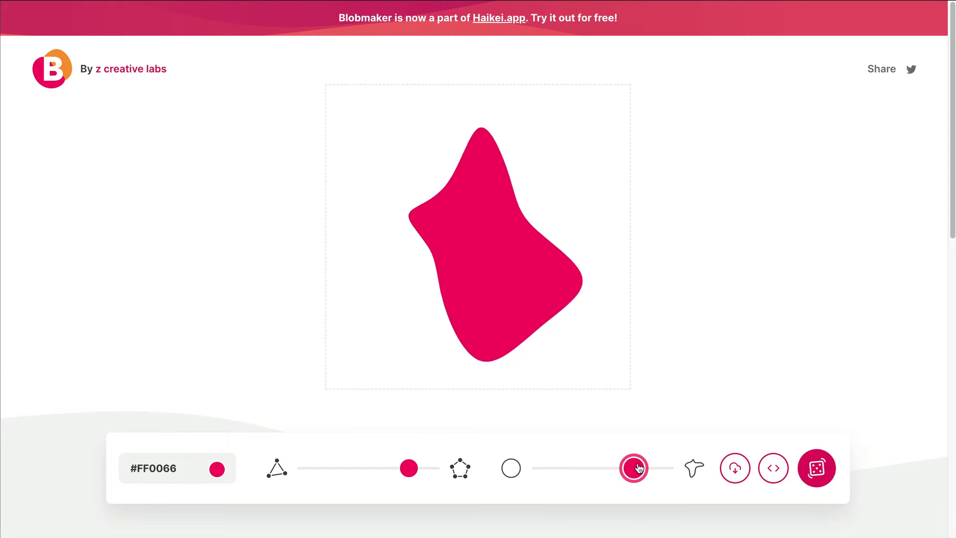
click(818, 469)
Step: Keep randomizing the blob until a smoother, pear-like shape appears
click(818, 468)
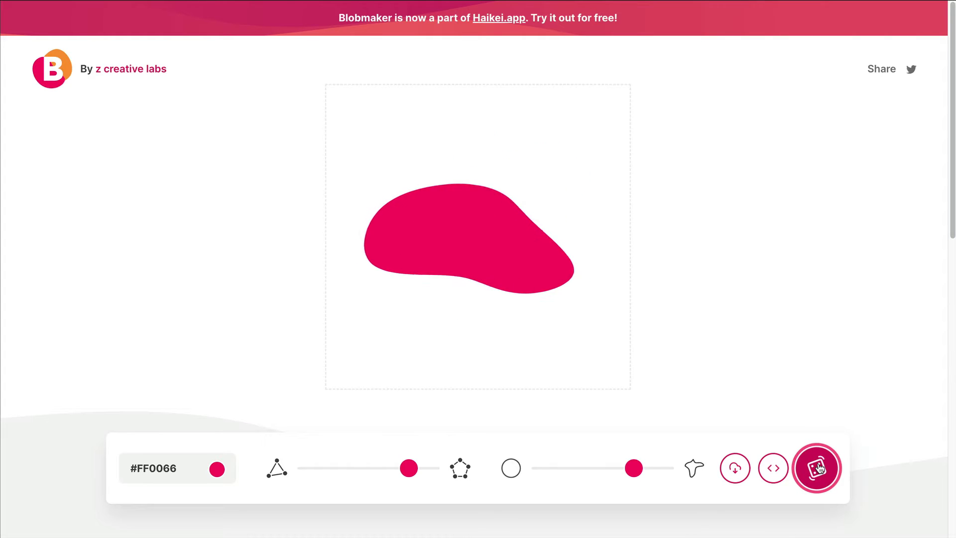
click(817, 468)
click(818, 468)
click(817, 468)
click(818, 468)
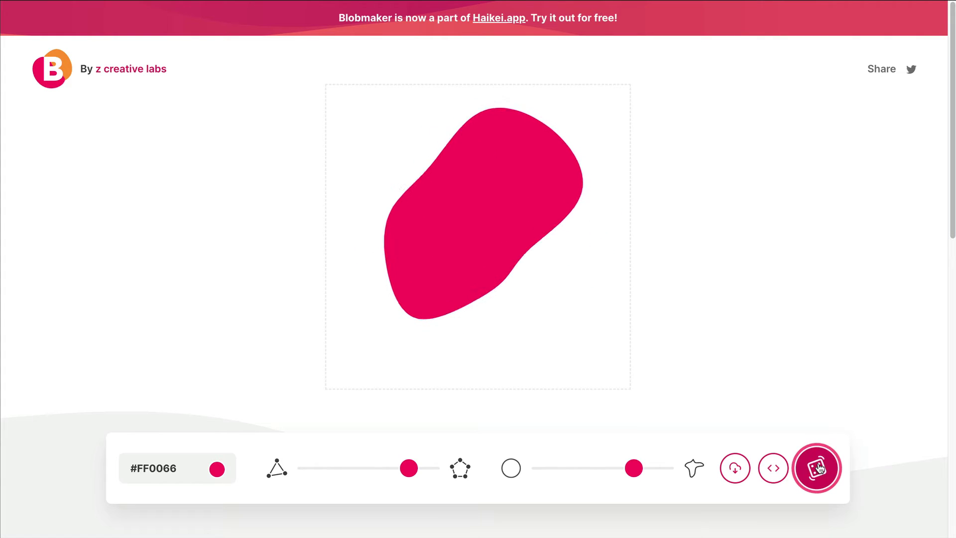
click(818, 468)
click(818, 468)
click(818, 468)
click(818, 468)
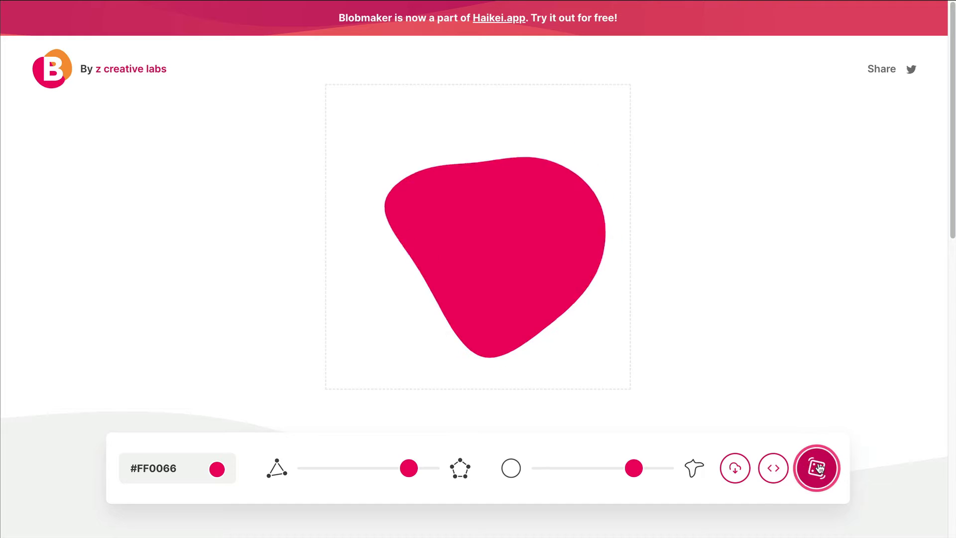
click(818, 468)
click(818, 468)
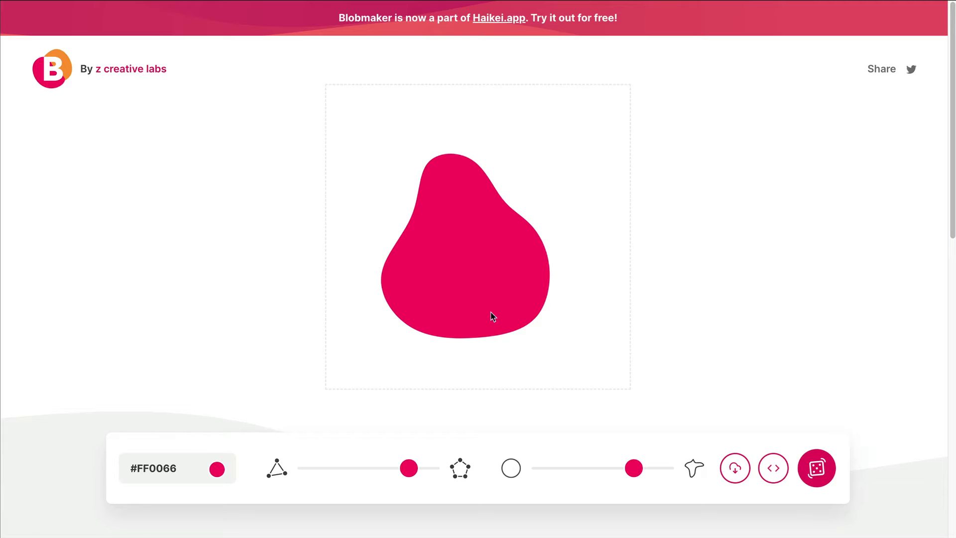
Step: Bring up the file-open dialog to load a file from disk
key(super+o)
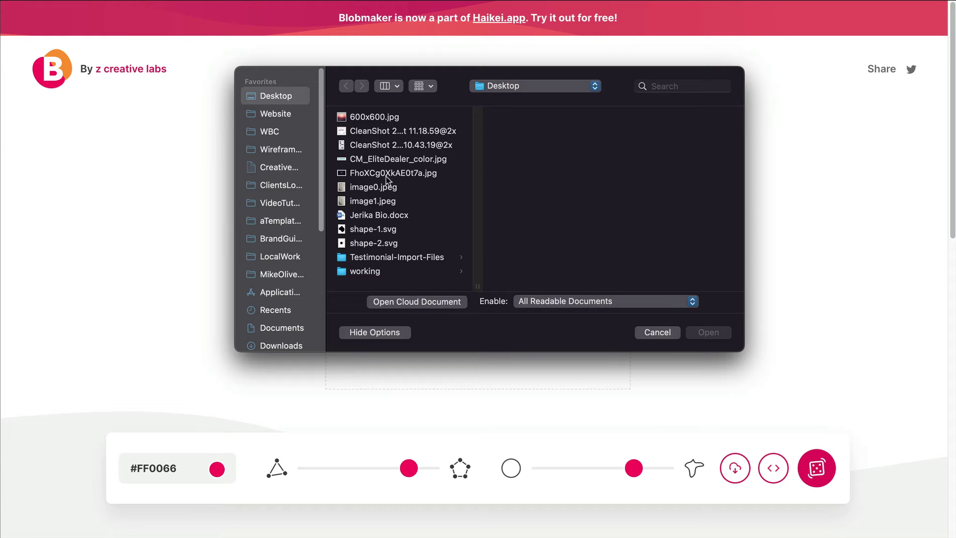
Step: Open shape-1.svg from the Desktop, then select all the artwork and deselect it
click(400, 186)
click(378, 229)
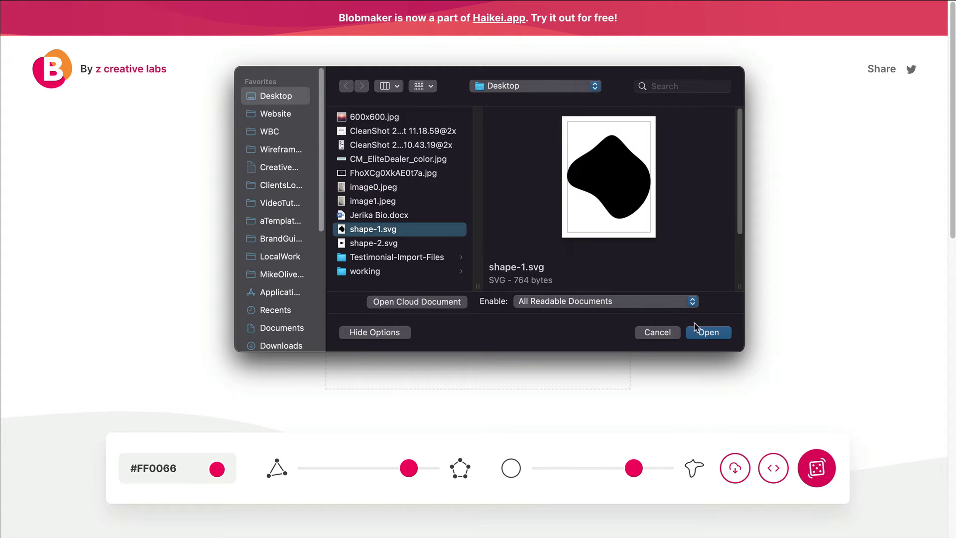
click(711, 334)
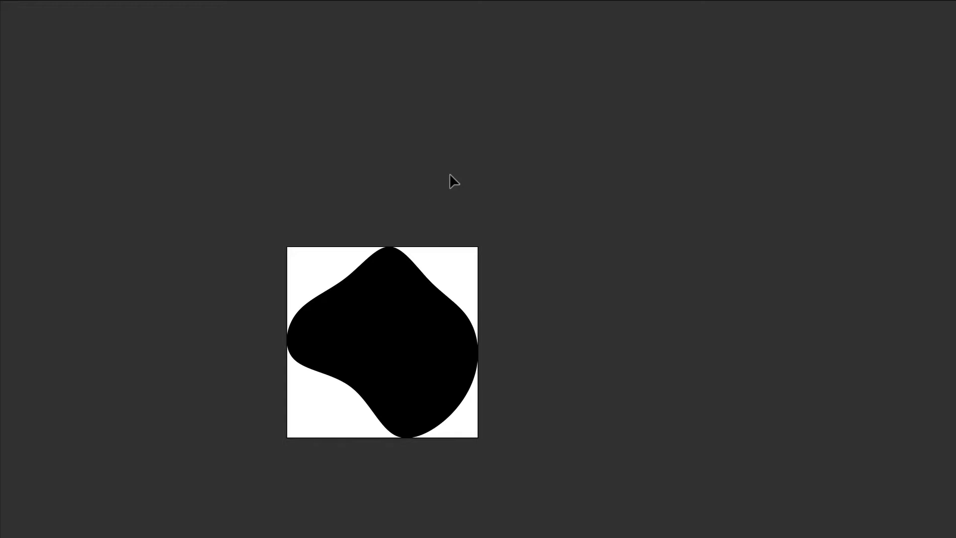
key(ctrl+a)
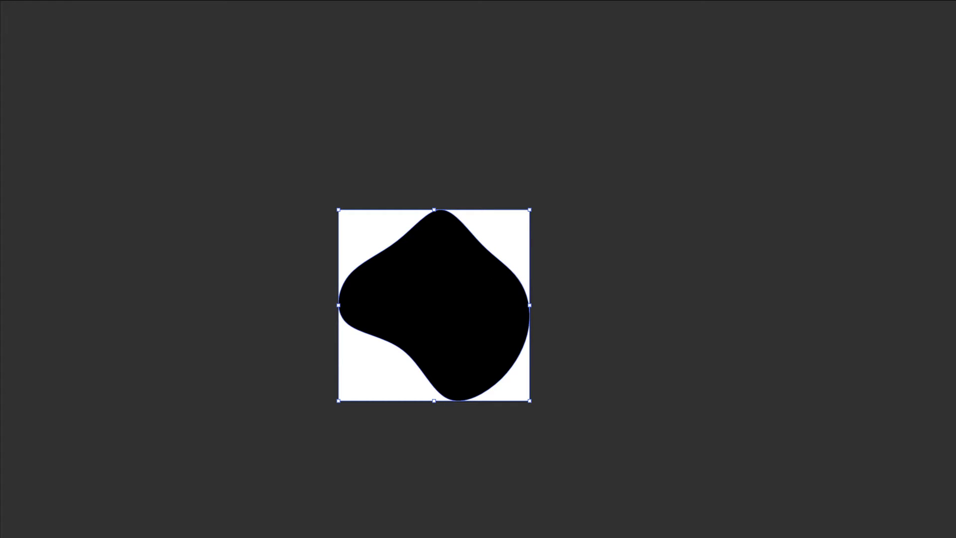
click(532, 108)
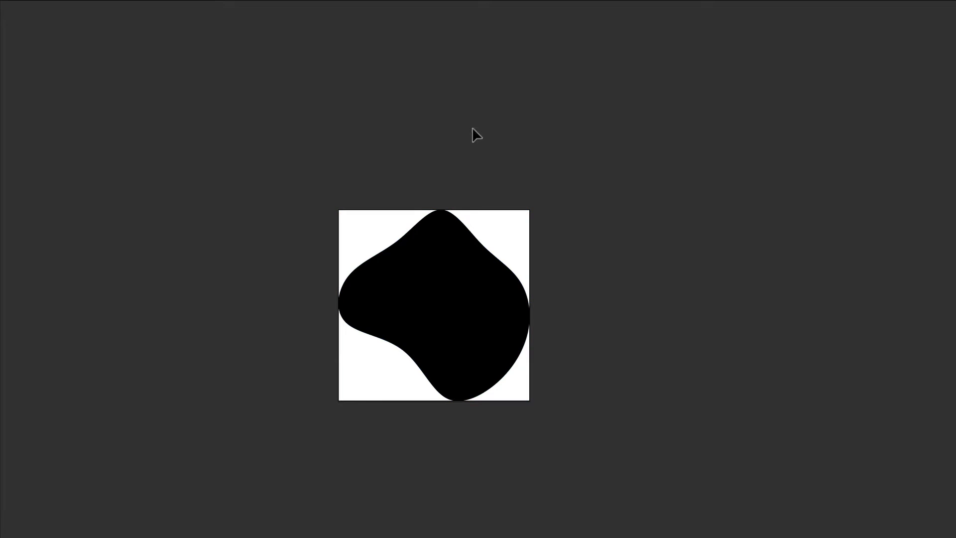
Step: Zoom in on the blob and Option-drag a corner to scale a 269.88 px copy inside it
drag(605, 464, 605, 464)
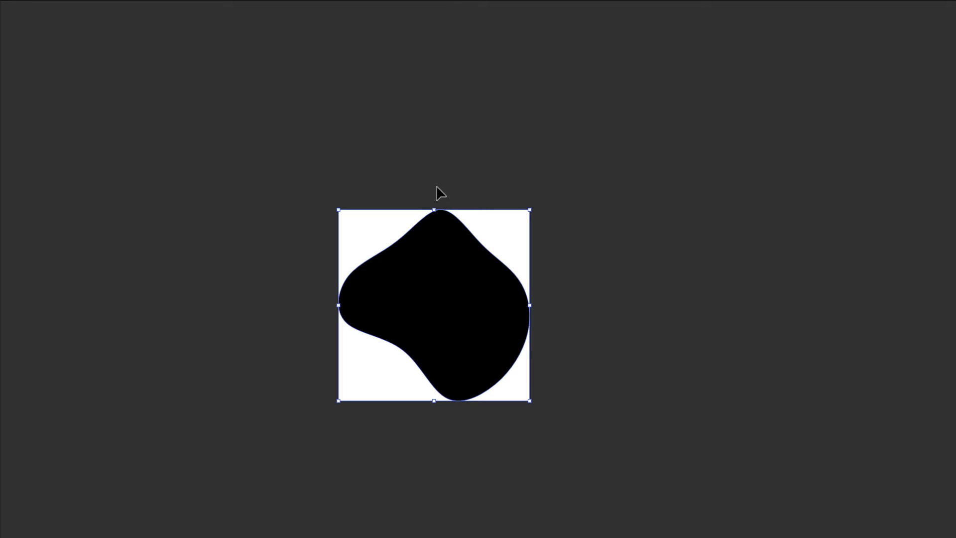
click(429, 159)
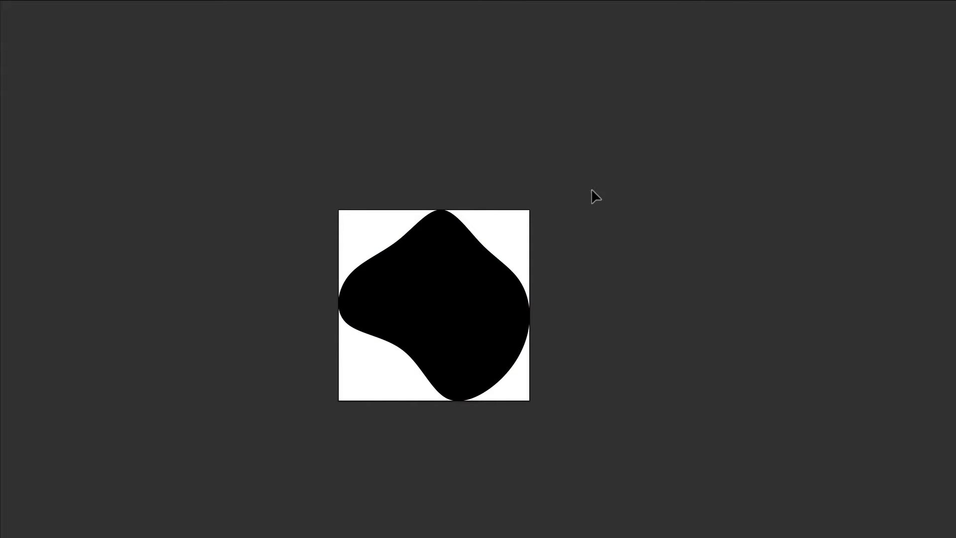
click(433, 304)
drag(429, 322, 450, 280)
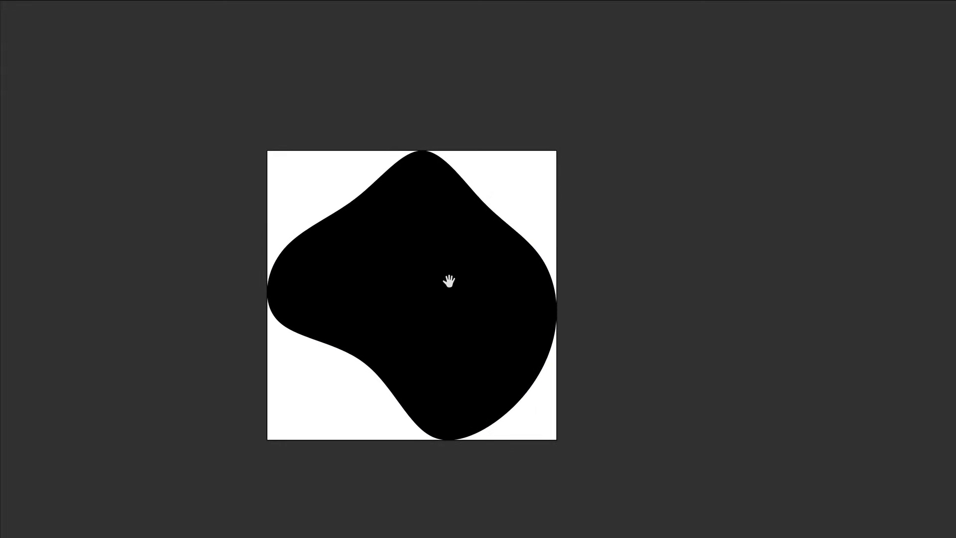
click(450, 286)
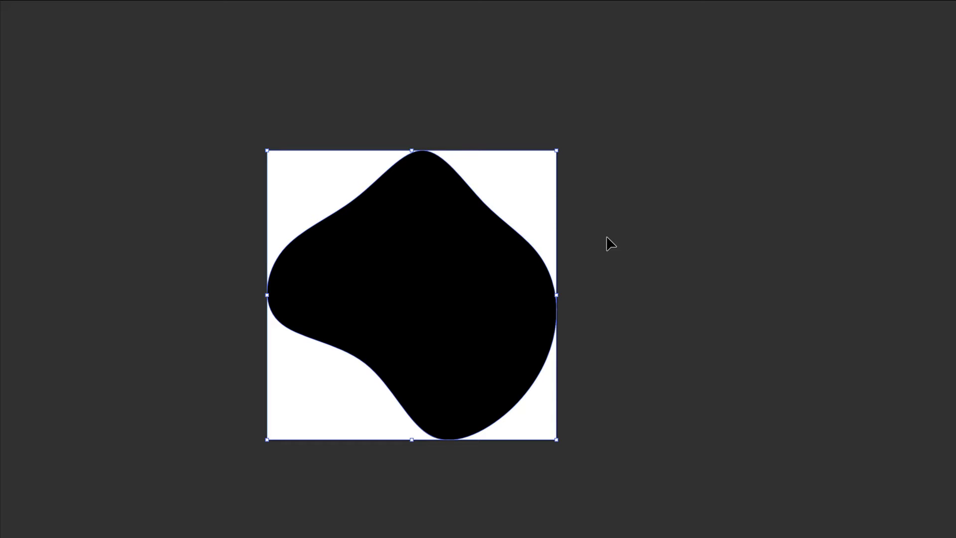
key(a)
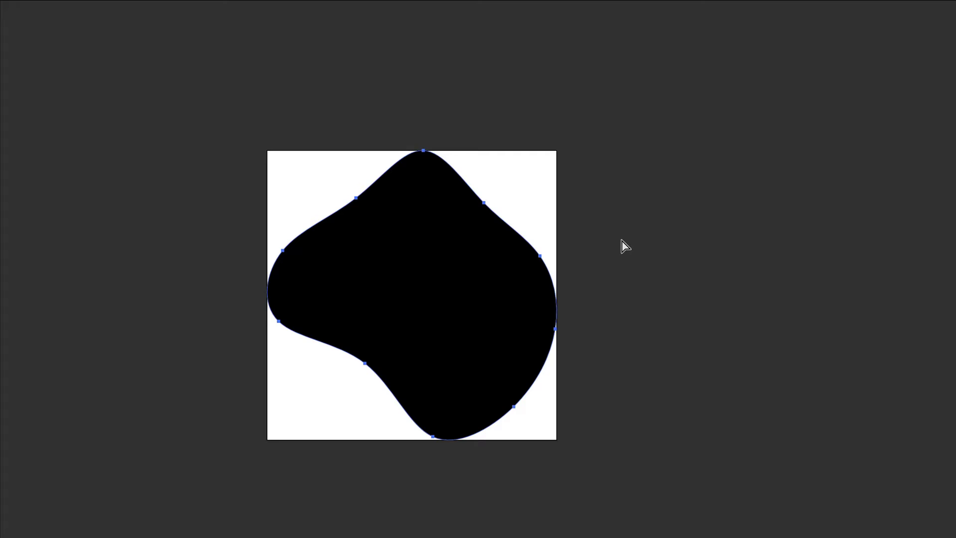
key(v)
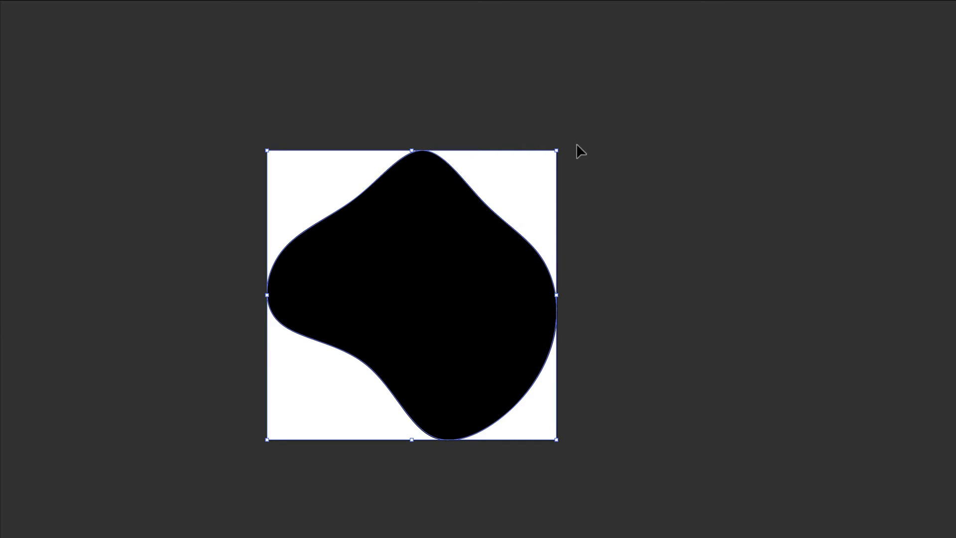
drag(557, 152, 543, 165)
Step: Give the inner blob copy a white (ffffff) stroke and scale another slightly shorter, narrower copy
key(F6)
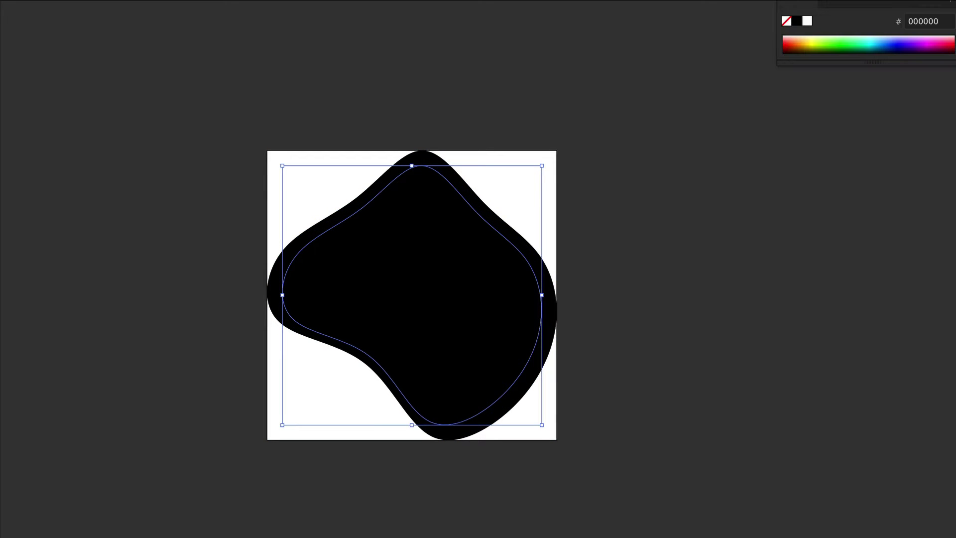
click(808, 21)
click(629, 130)
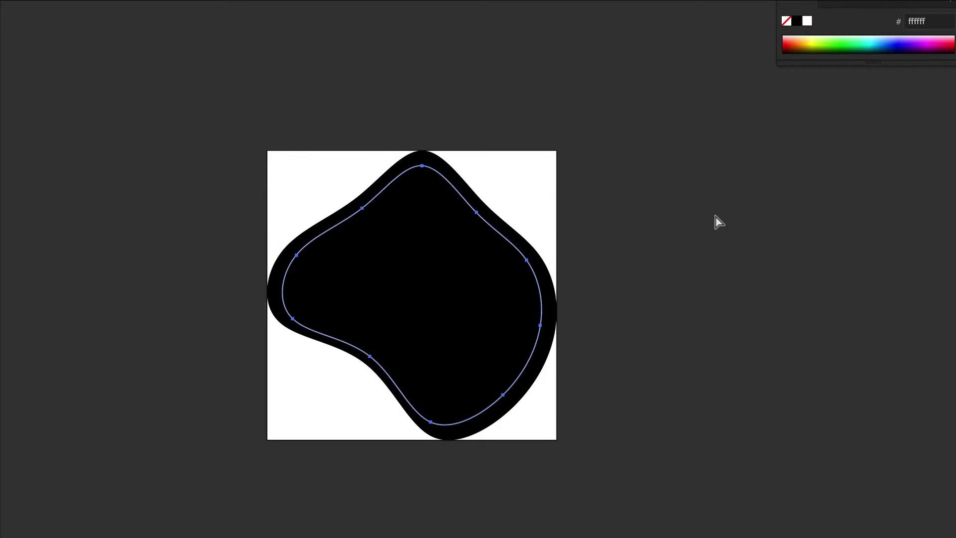
drag(411, 166, 411, 174)
drag(542, 299, 531, 299)
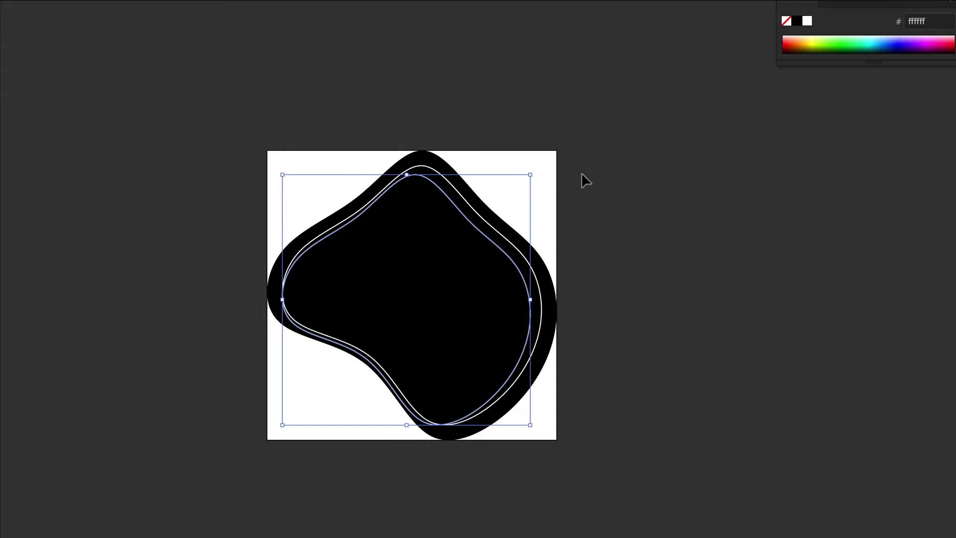
Step: Nudge the copy up and right, then shrink the inner outline from its top edge
key(shift+Up)
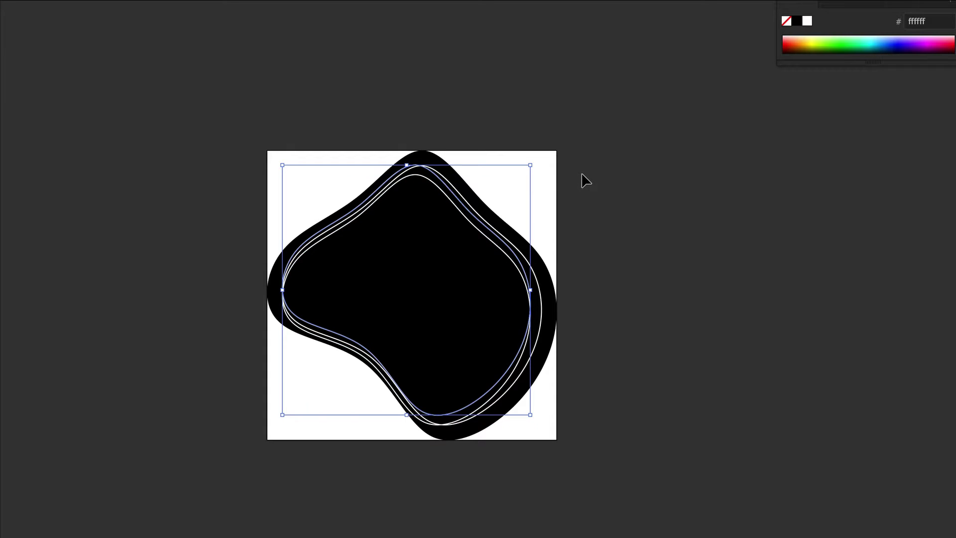
key(shift+Right)
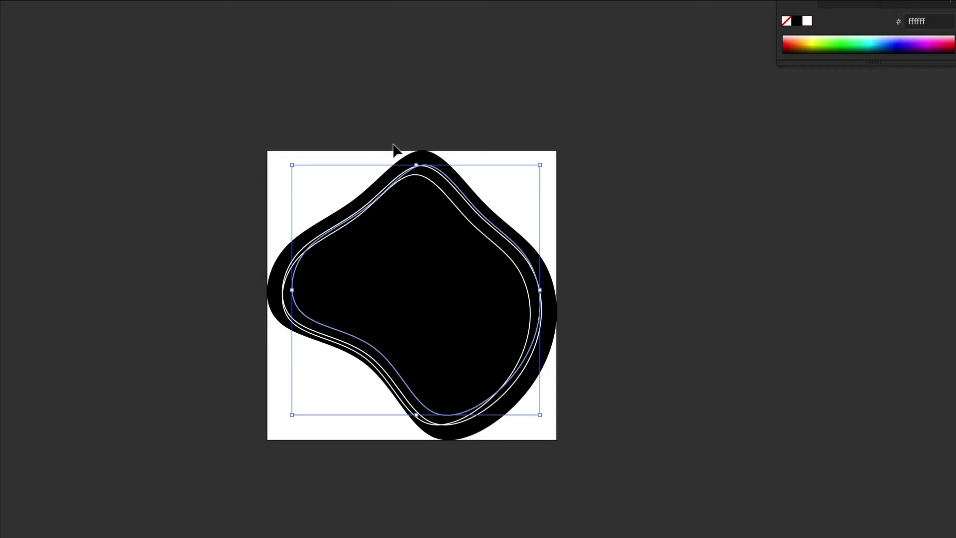
click(412, 163)
click(414, 167)
drag(416, 159, 421, 166)
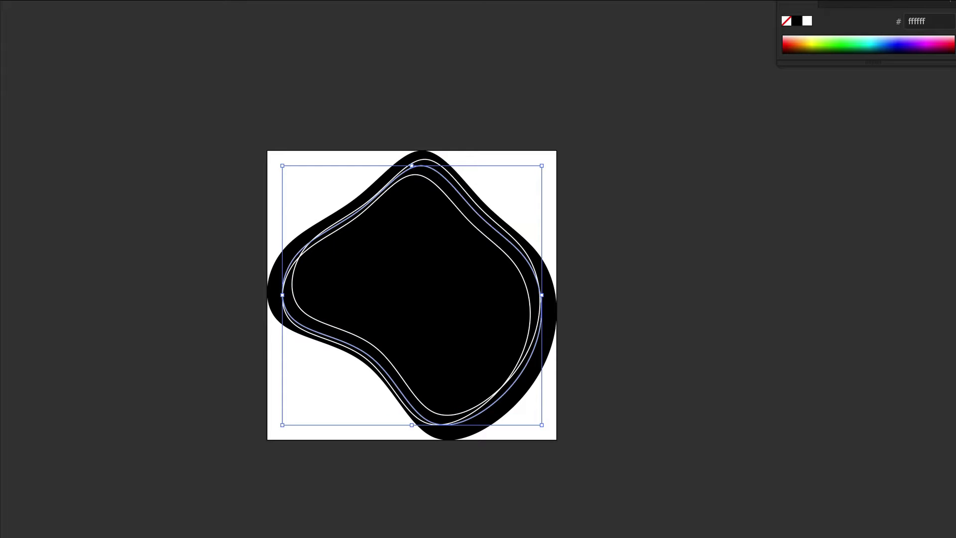
Step: Deselect everything, then select just the blob outline paths
click(767, 247)
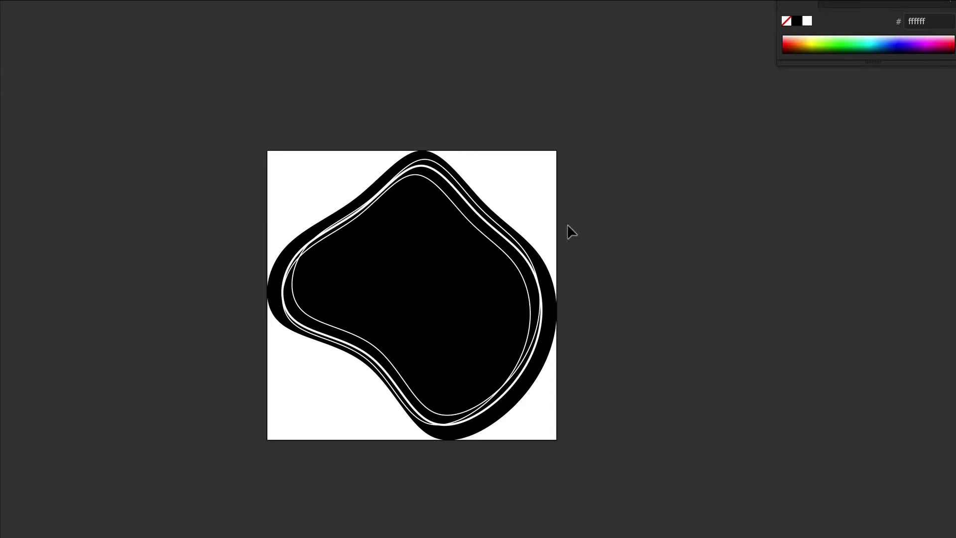
click(467, 283)
click(451, 280)
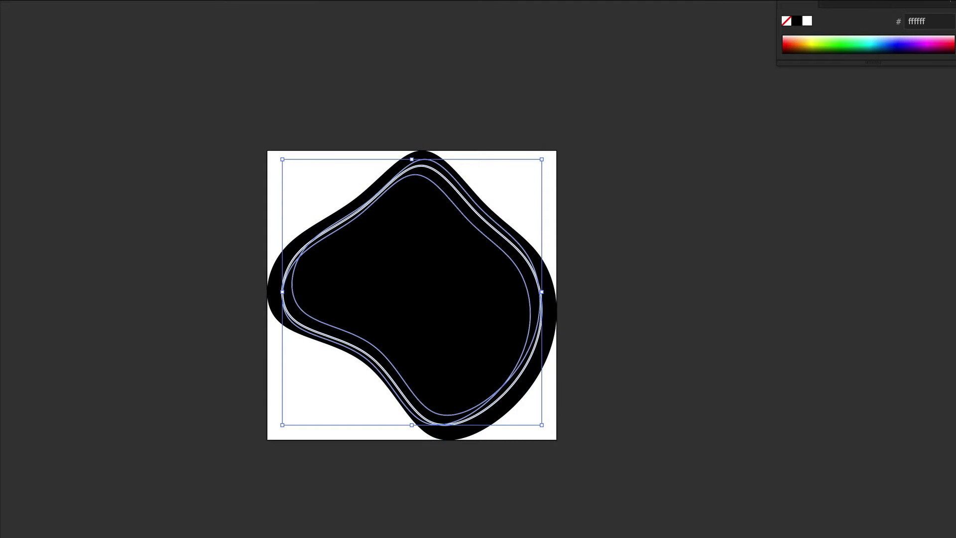
Step: Expand the white outline strokes into filled shapes, then hide edges and deselect
click(27, 100)
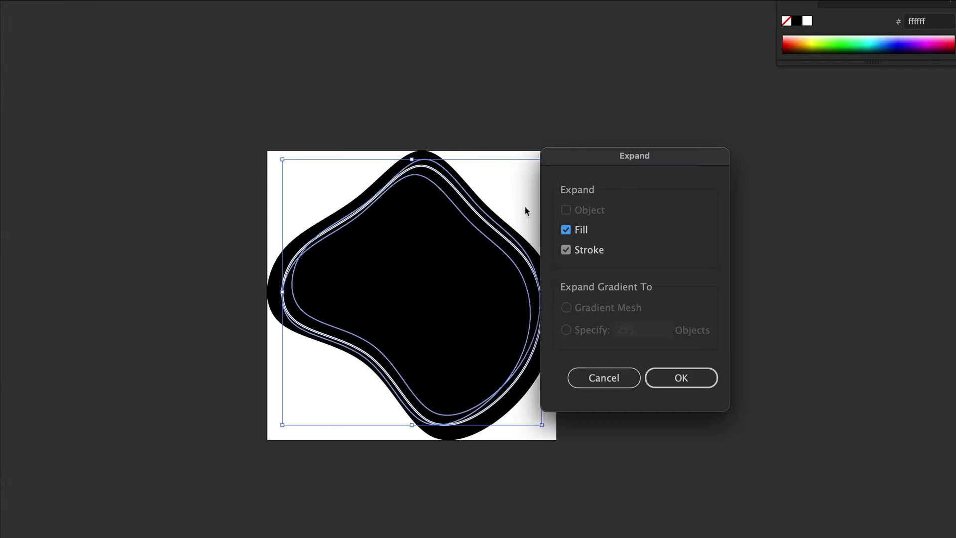
click(695, 381)
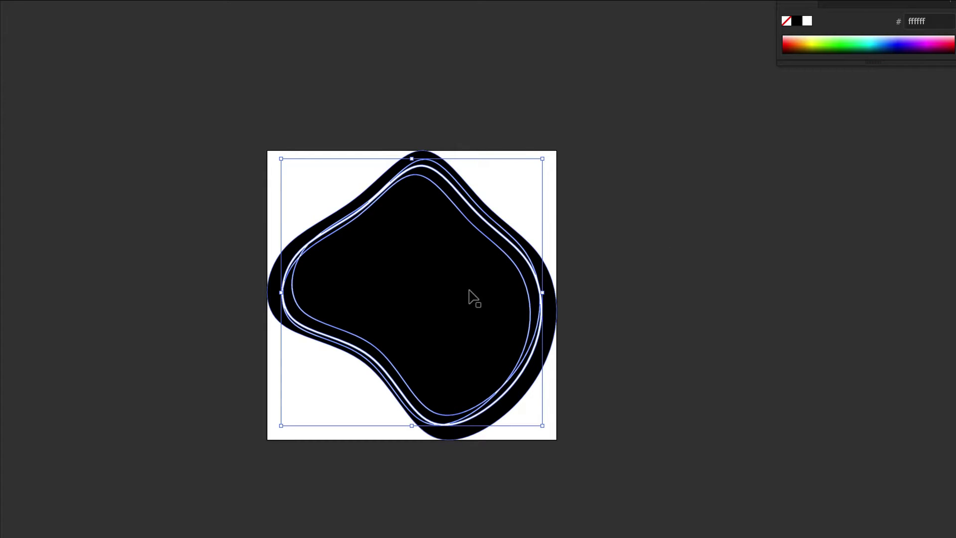
drag(669, 363, 445, 208)
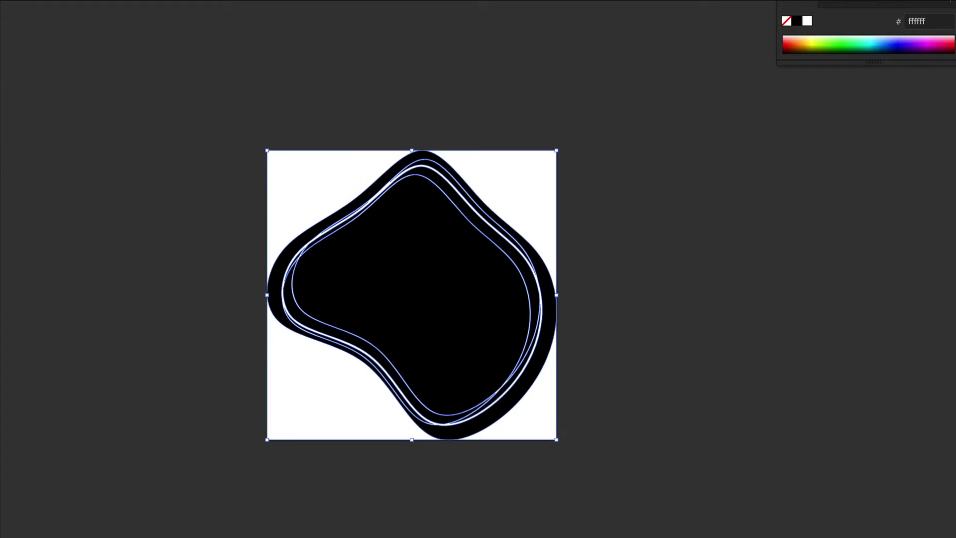
key(ctrl+h)
click(766, 274)
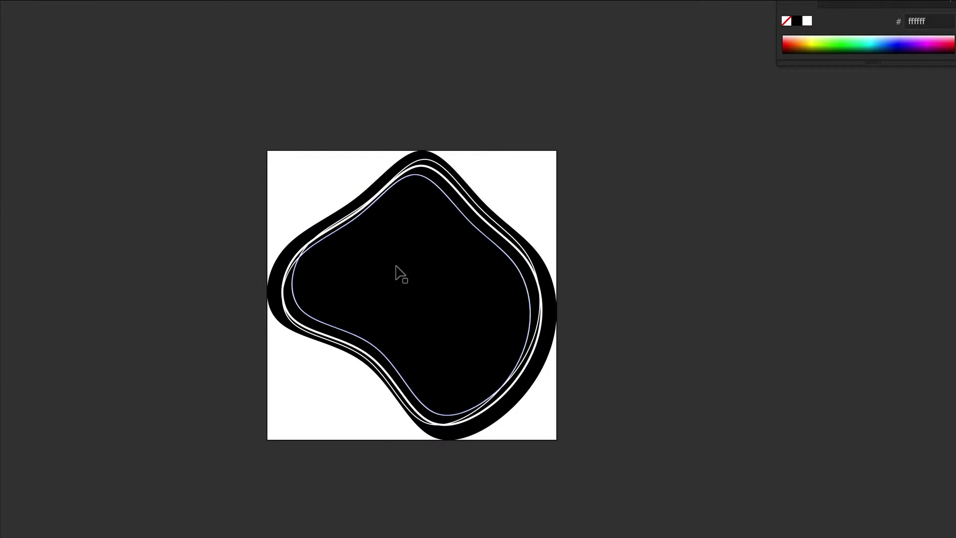
click(425, 271)
mouse_move(25, 79)
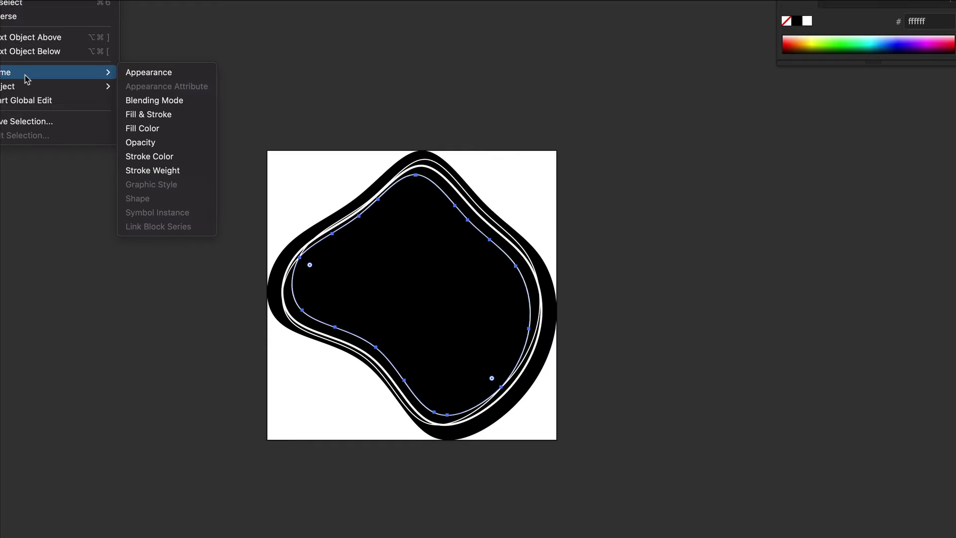
click(183, 134)
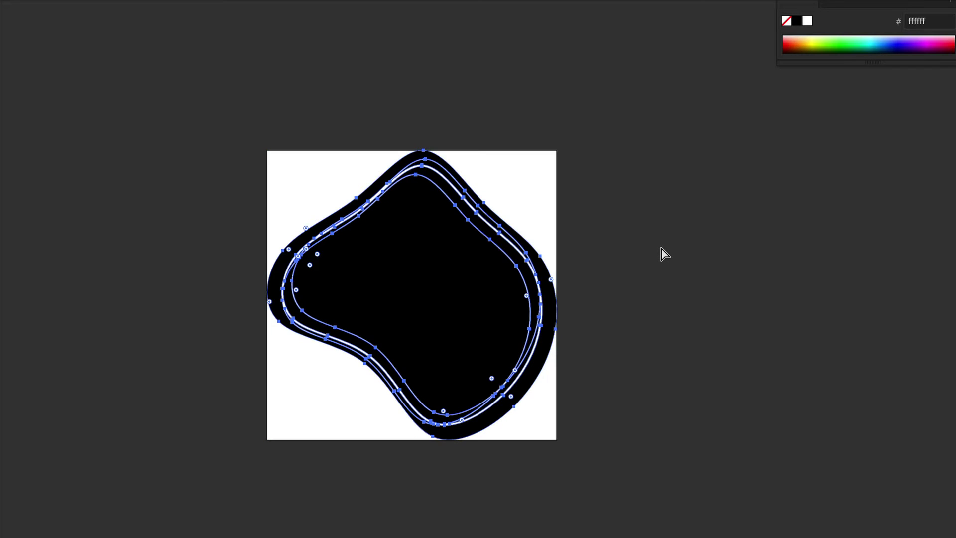
key(Delete)
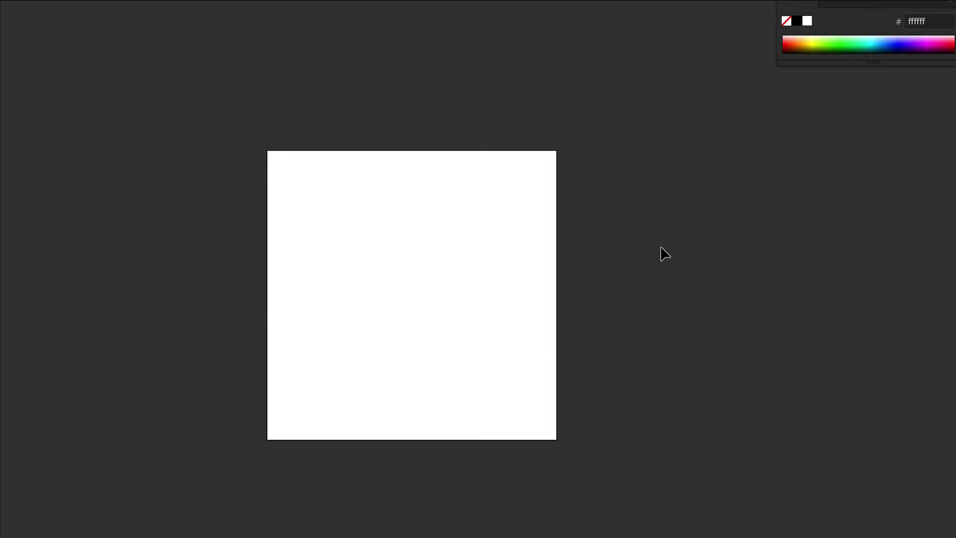
key(ctrl+z)
click(677, 251)
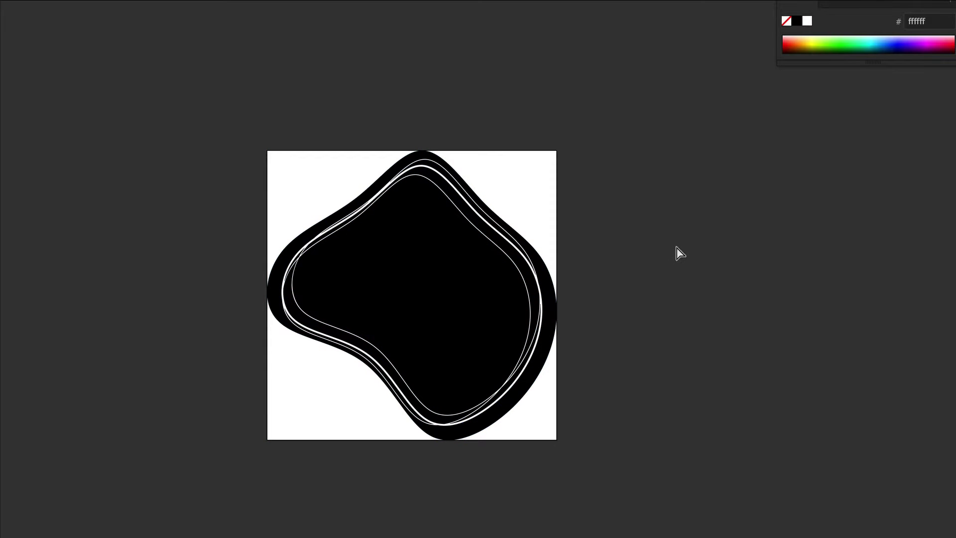
drag(686, 401, 267, 122)
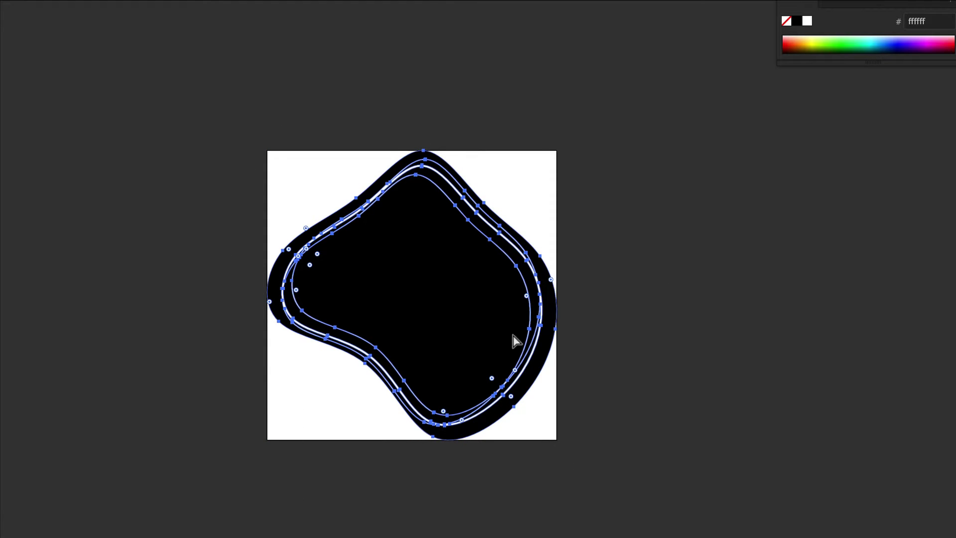
click(633, 275)
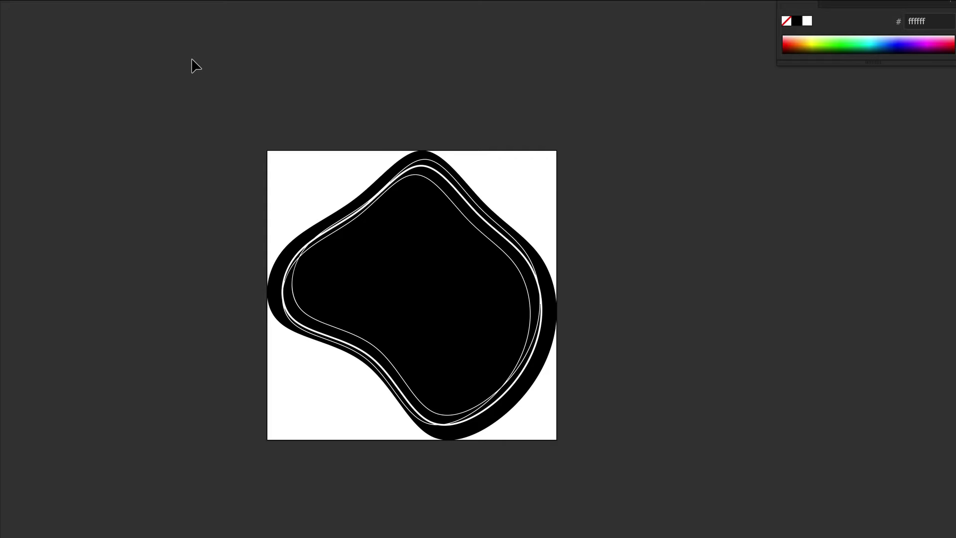
key(ctrl+a)
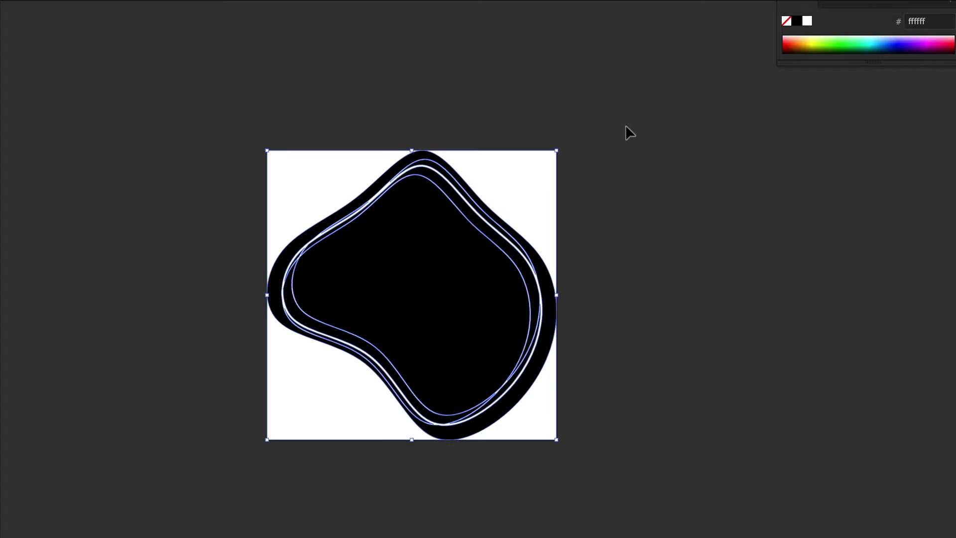
key(a)
key(v)
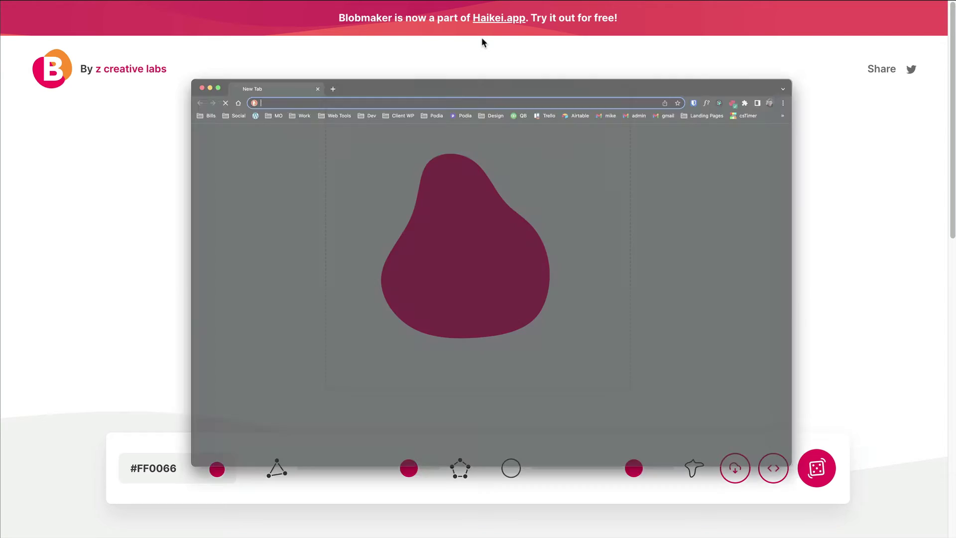
Step: Enter the SVGOMG address in the browser to load the optimiser page
text(jake)
key(Return)
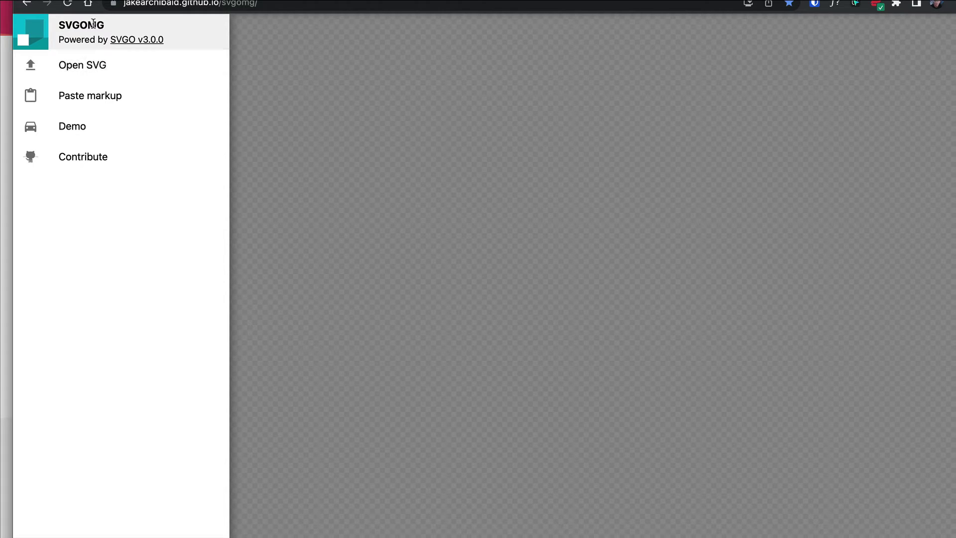
Step: Paste the copied blob SVG markup into SVGOMG for optimising
click(121, 96)
key(super+v)
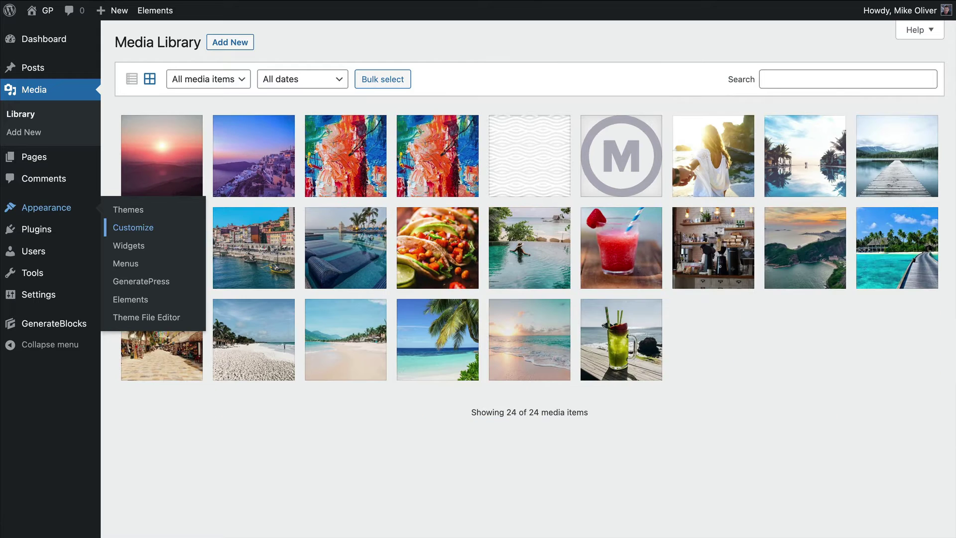
Step: Upload image.svg to the Media Library and open its Attachment details
click(227, 45)
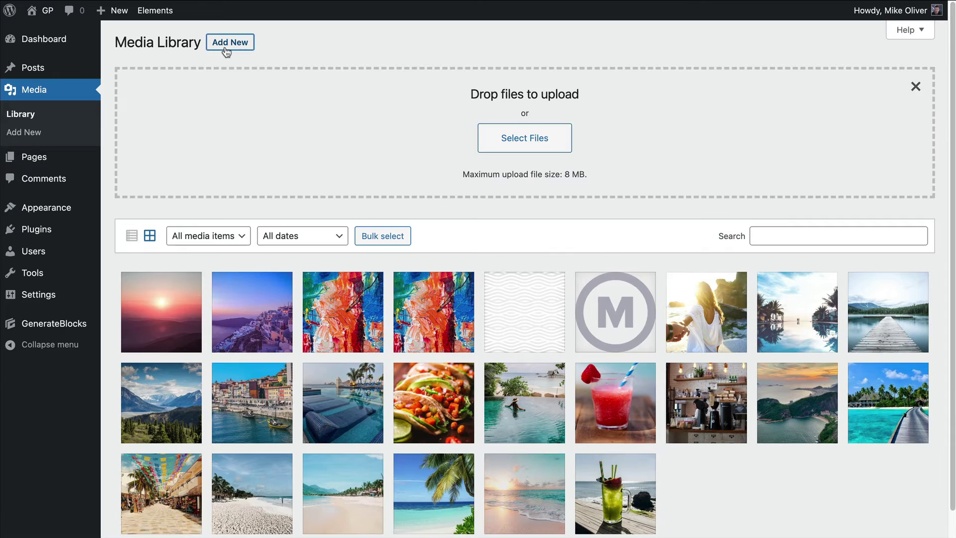
click(507, 141)
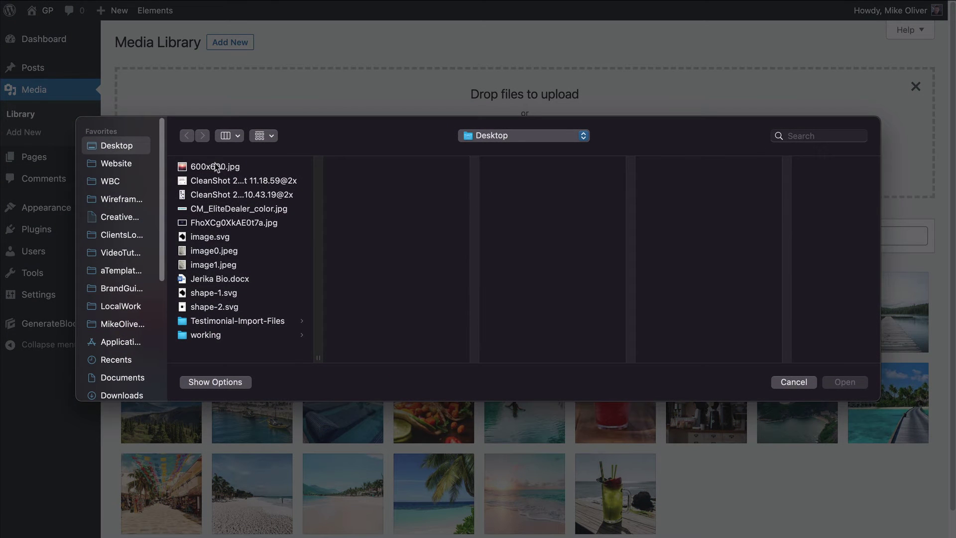
click(262, 237)
click(845, 382)
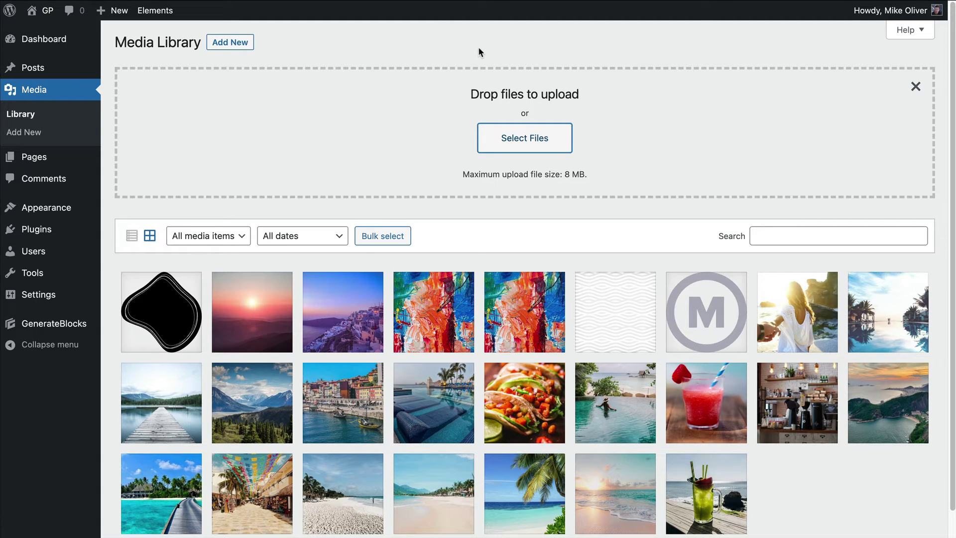
click(169, 310)
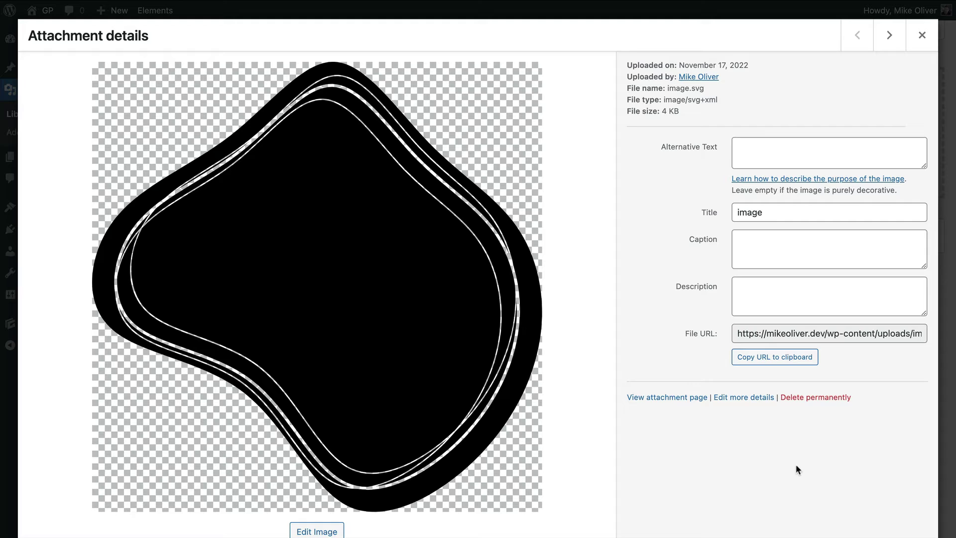
Step: Copy image.svg's full File URL and close the Attachment details window
click(801, 330)
triple_click(801, 329)
key(ctrl+c)
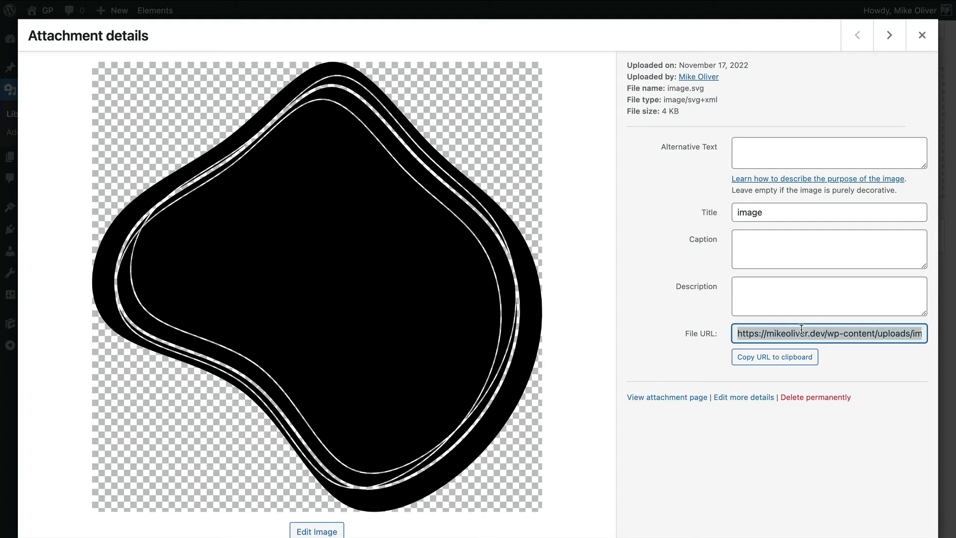
key(super+Tab)
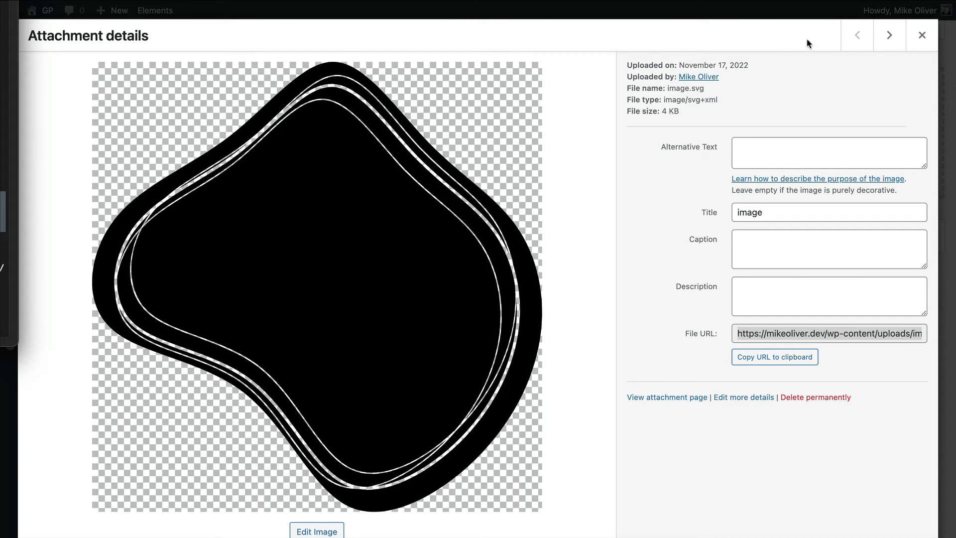
key(super+Tab)
click(921, 33)
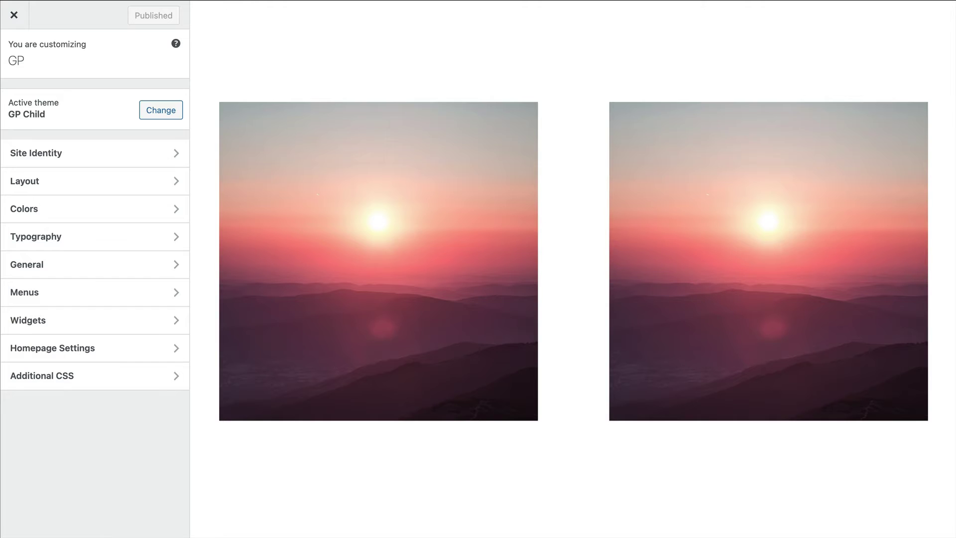
Step: Paste the prepared mask CSS rule into the Customizer's Additional CSS
click(133, 385)
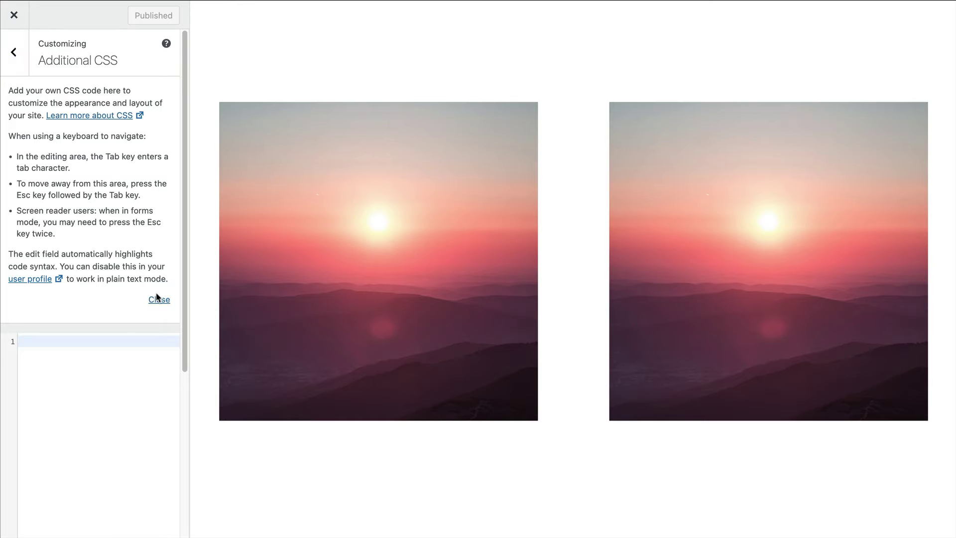
click(159, 300)
text(.image-mask-1 {   -webkit-mask-image: url(#);   mask-image: url(#);   mask-repeat: no-repeat; })
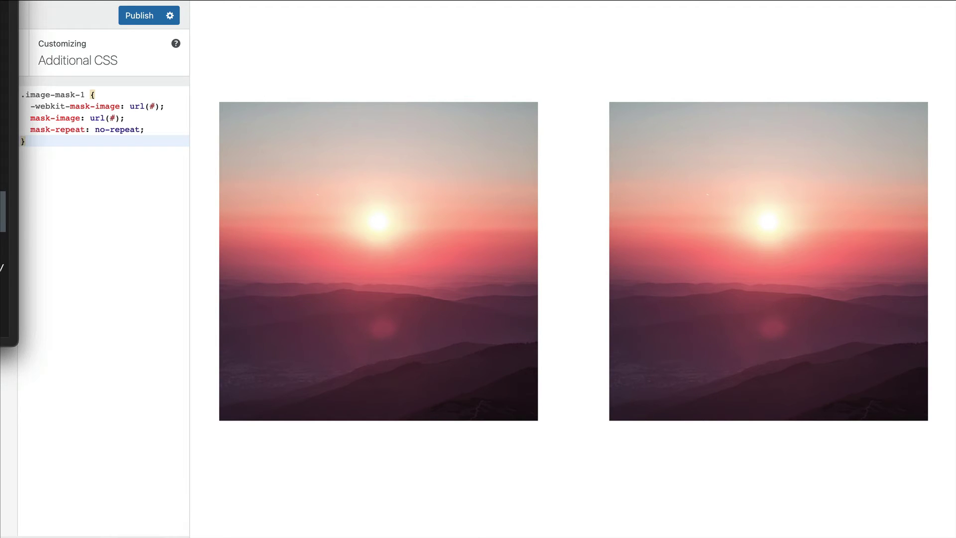
Step: Replace both url(#) placeholders with the image.svg URL and publish the .image-mask-1 rule
double_click(152, 106)
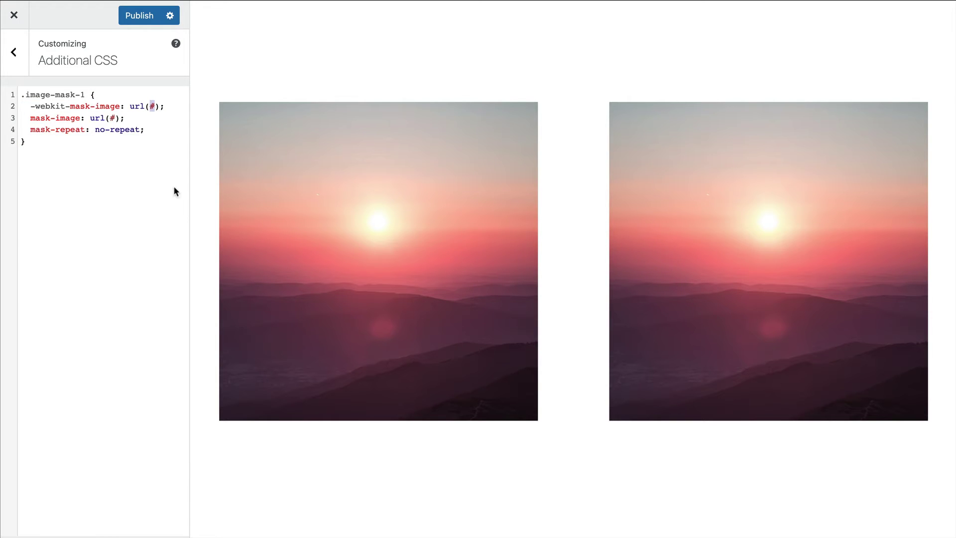
key(ctrl+v)
double_click(113, 141)
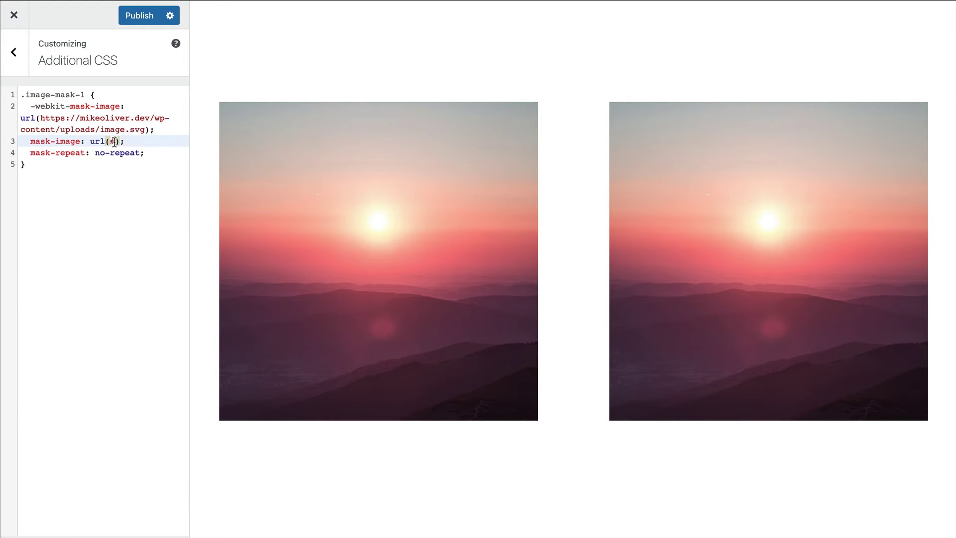
key(ctrl+v)
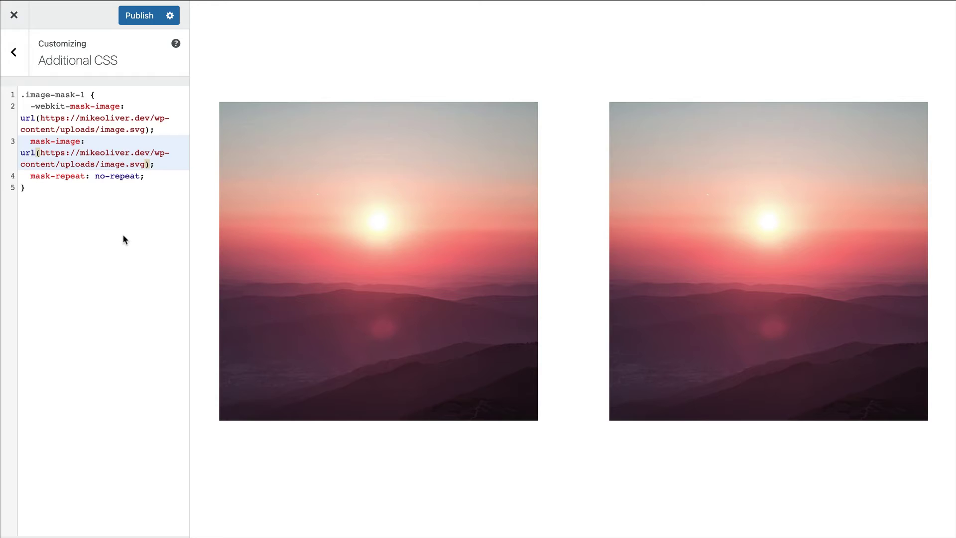
click(123, 234)
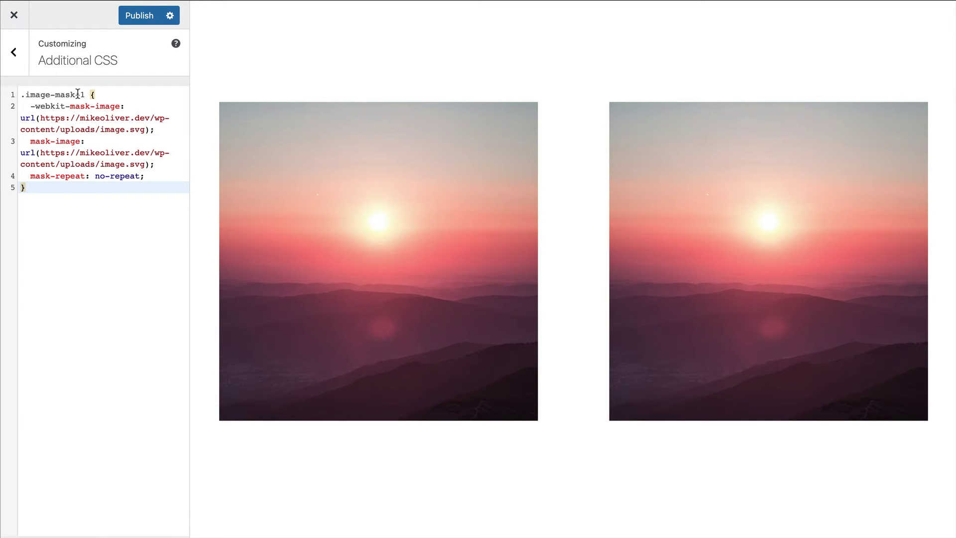
drag(85, 94, 26, 94)
key(ctrl+c)
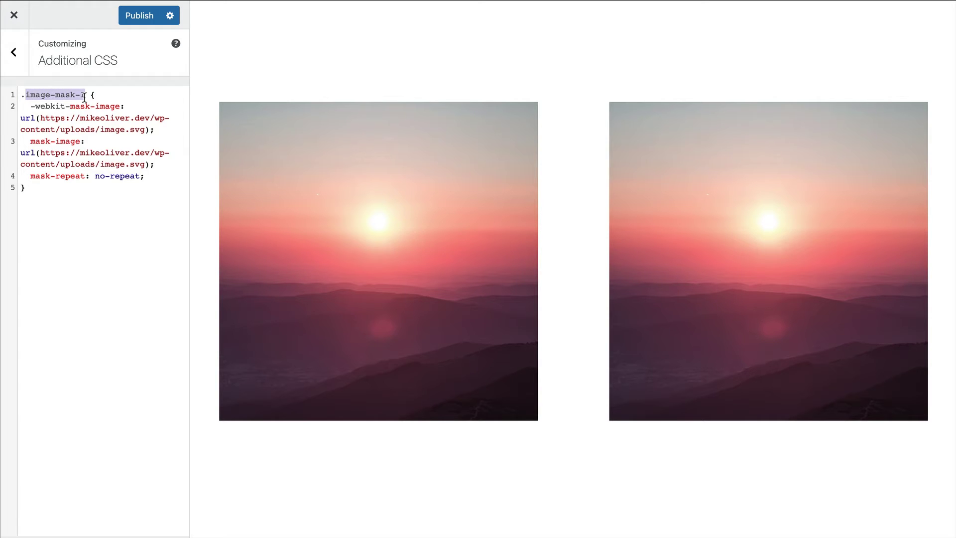
click(143, 16)
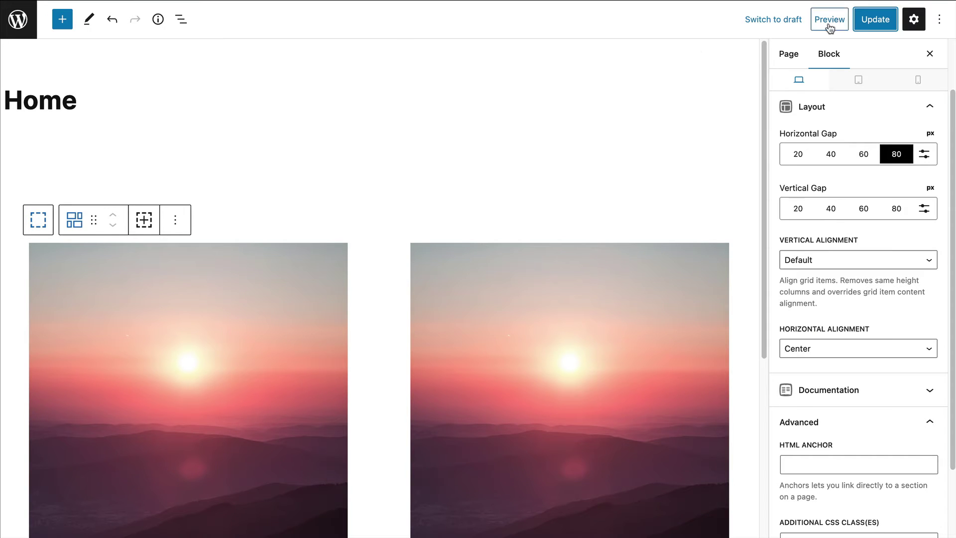
Step: Update the Home page and select the left sunset image block
click(868, 19)
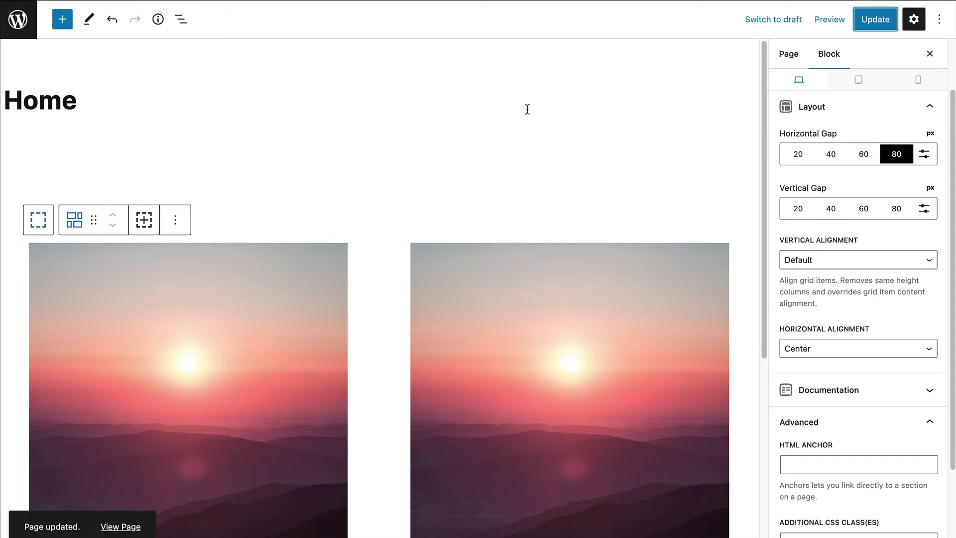
click(424, 144)
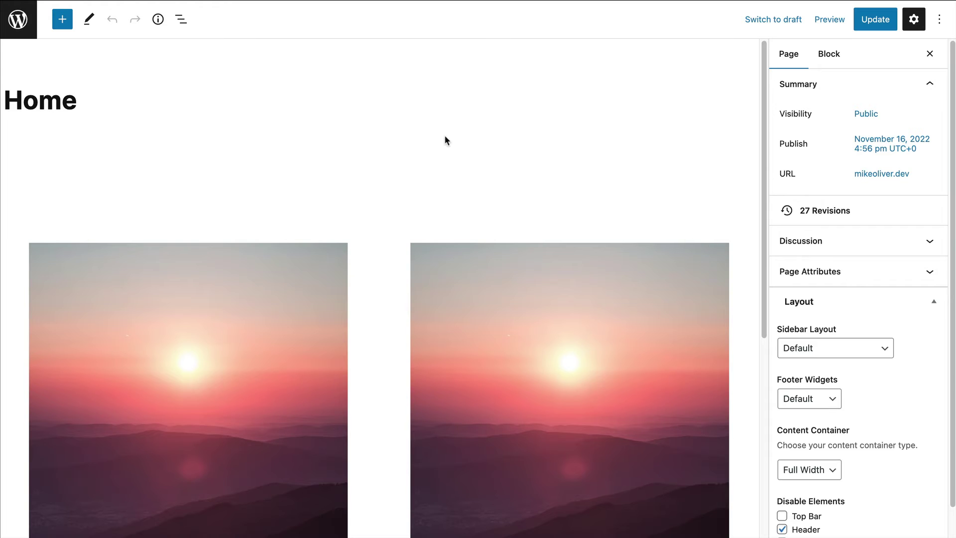
scroll(446, 135, down, 2)
click(269, 215)
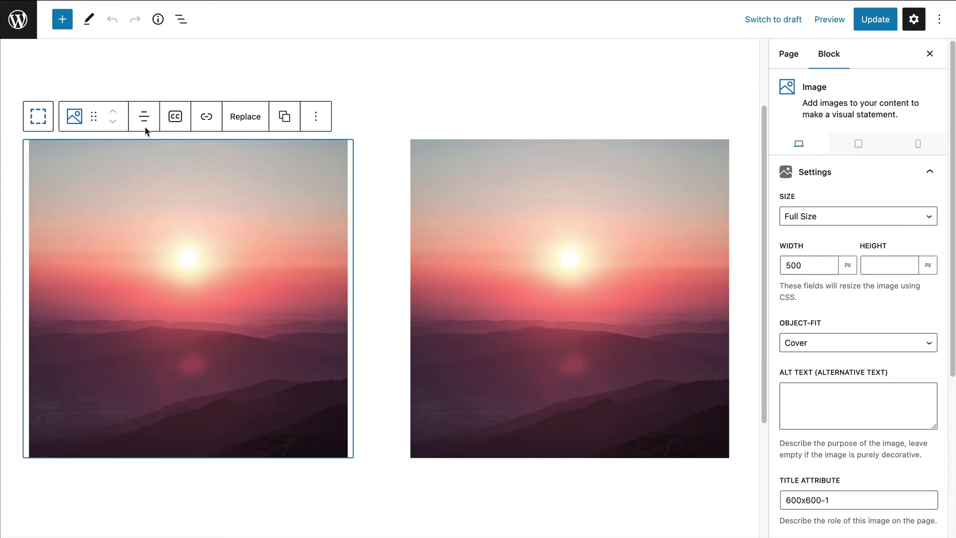
click(37, 116)
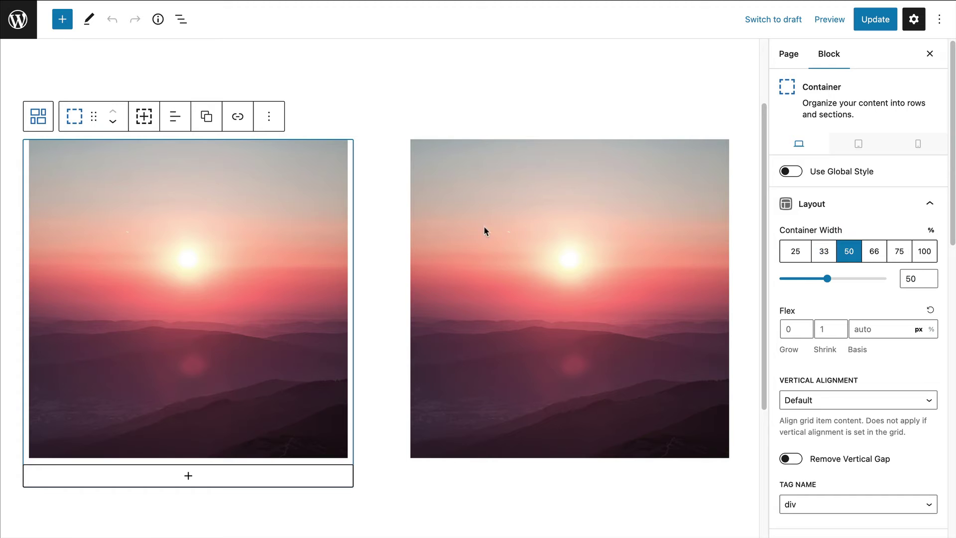
click(531, 224)
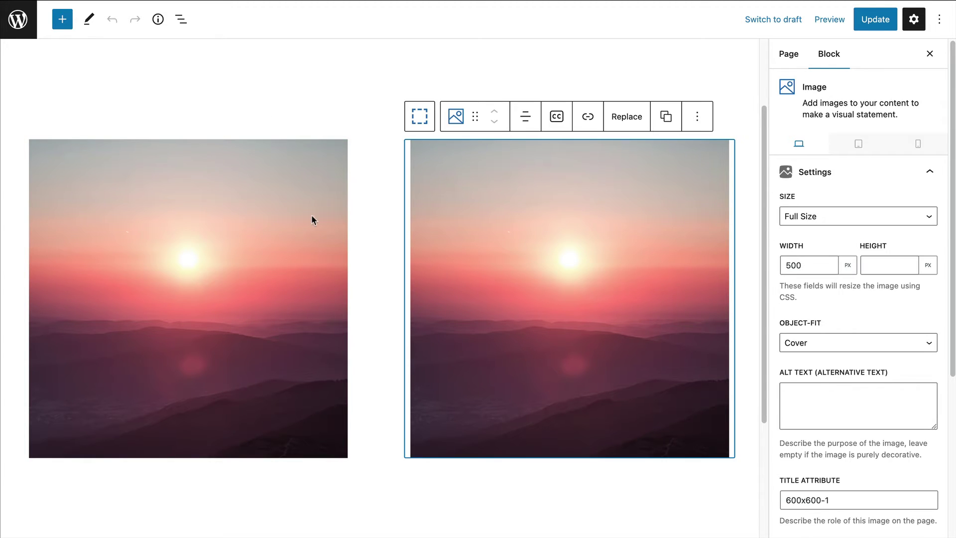
click(259, 219)
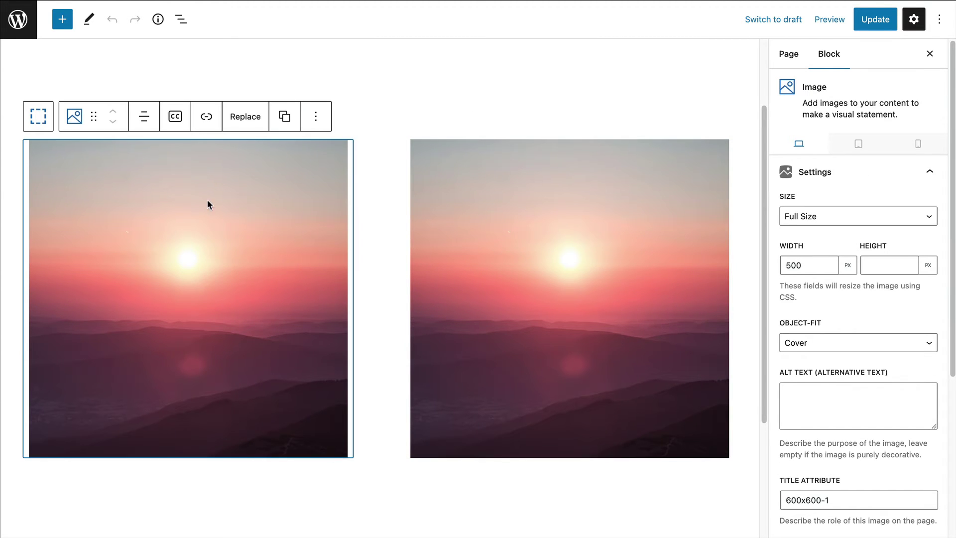
click(75, 120)
mouse_move(105, 178)
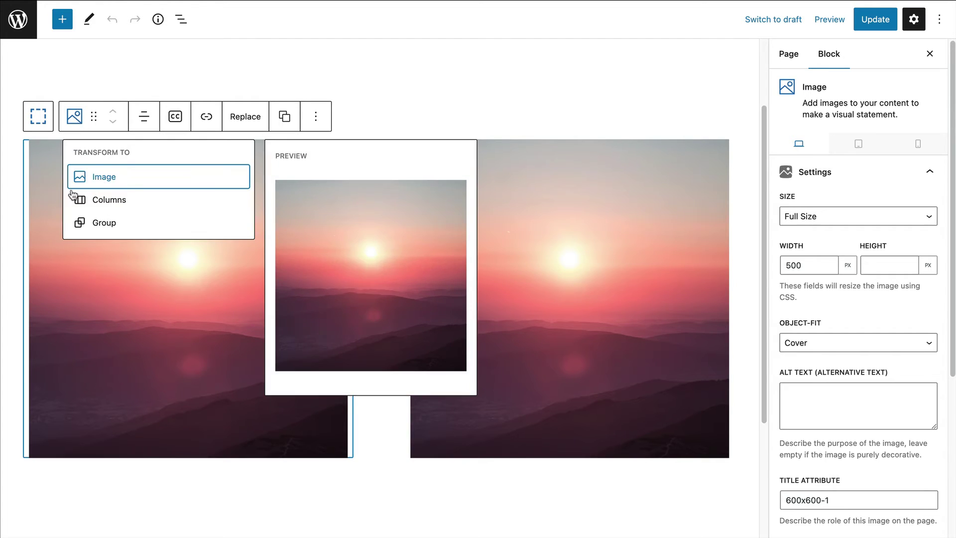
click(75, 118)
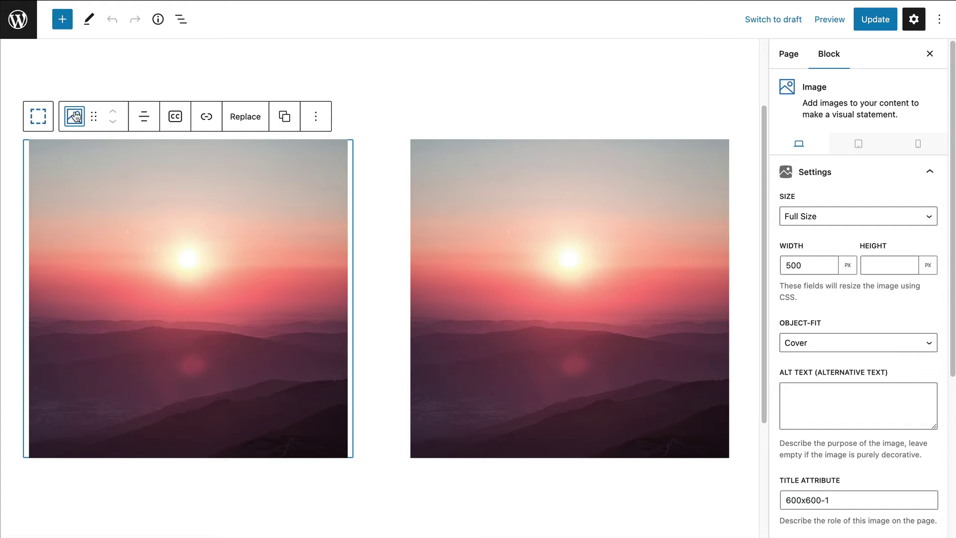
scroll(858, 367, down, 3)
scroll(859, 367, down, 3)
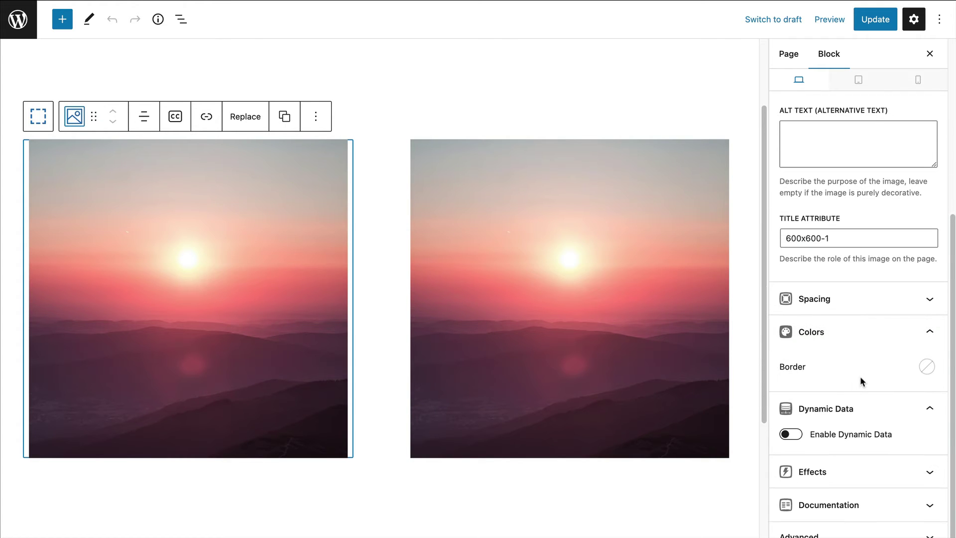
Step: Add image-mask-1 to the left image's Additional CSS class(es) and update the page
click(867, 528)
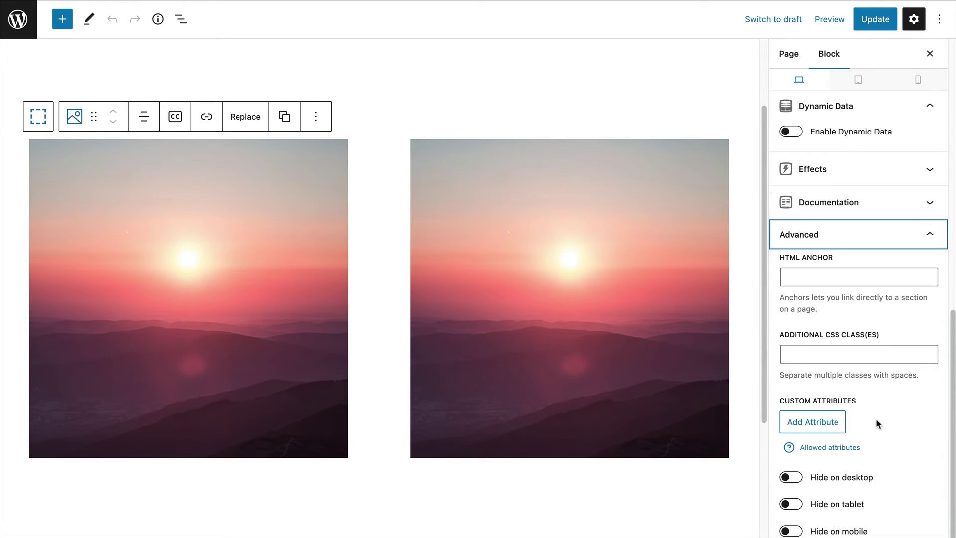
click(833, 354)
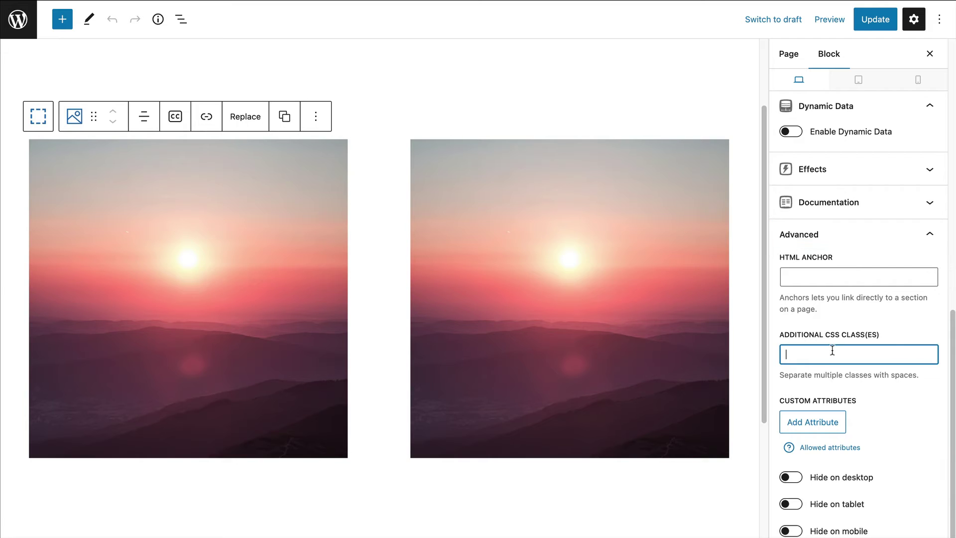
key(ctrl+v)
click(885, 25)
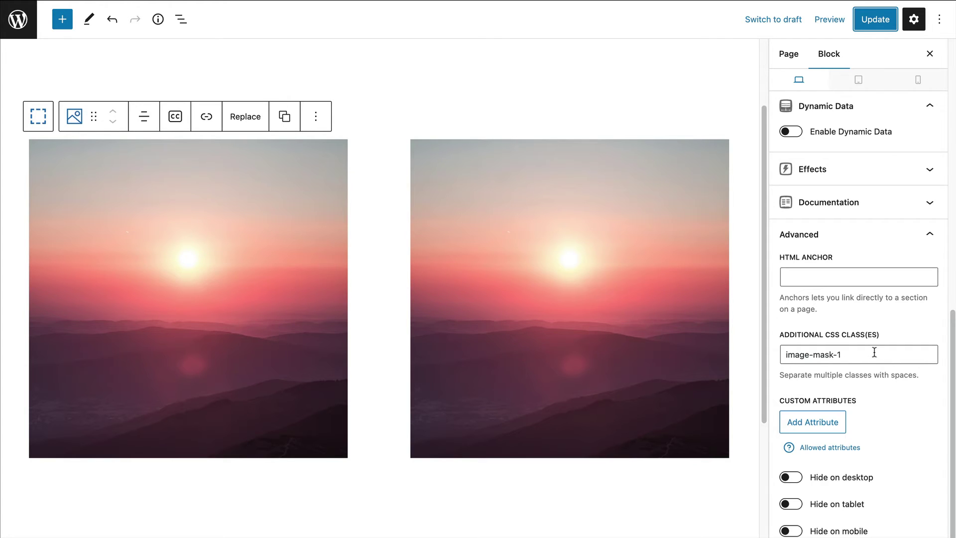
click(876, 17)
click(827, 20)
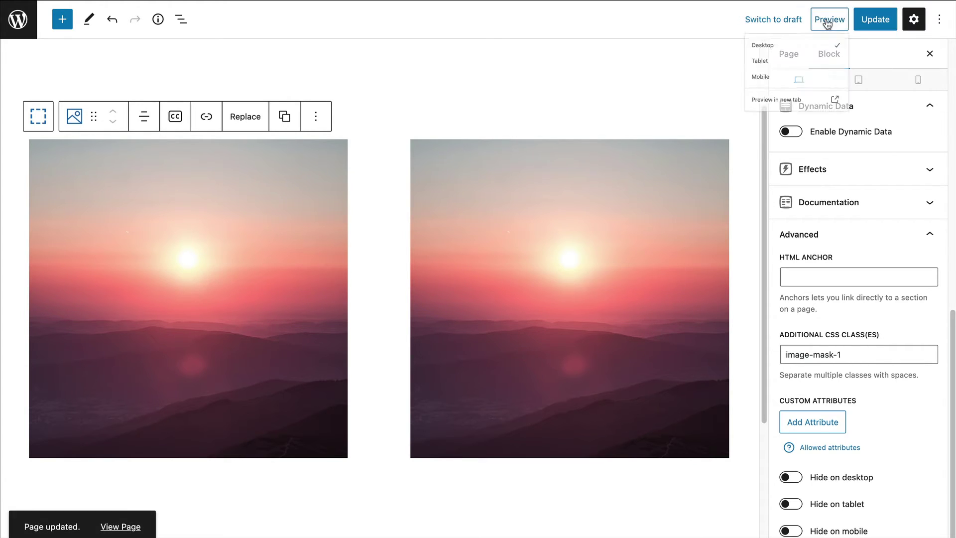
Step: Preview the page in a new tab to check the blob-masked left sunset image
click(790, 135)
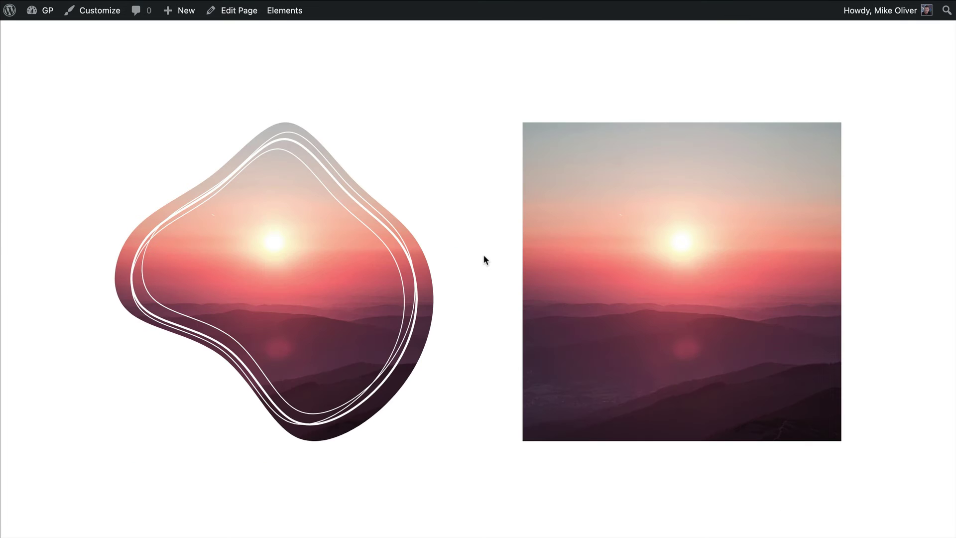
drag(137, 229, 244, 321)
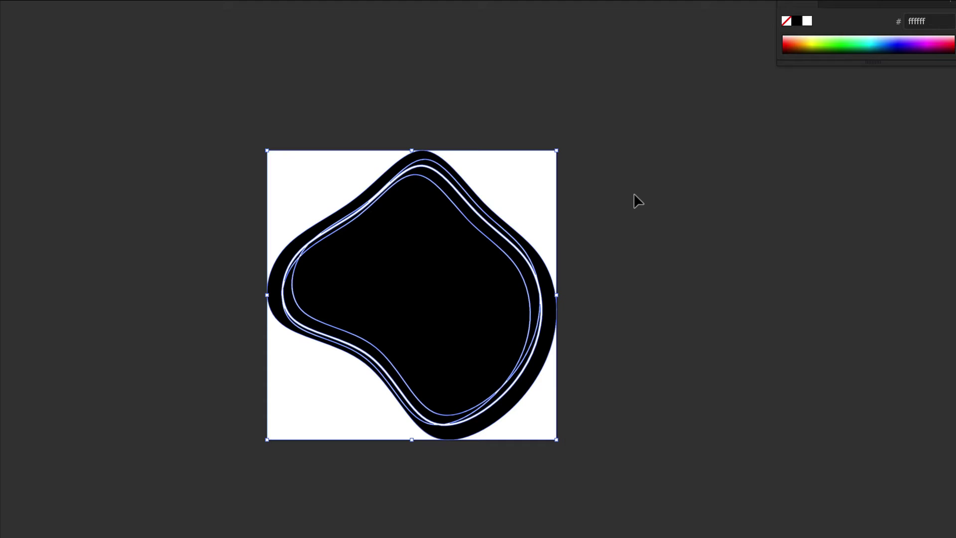
Step: Open shape-2.svg from the Desktop in Illustrator
click(636, 193)
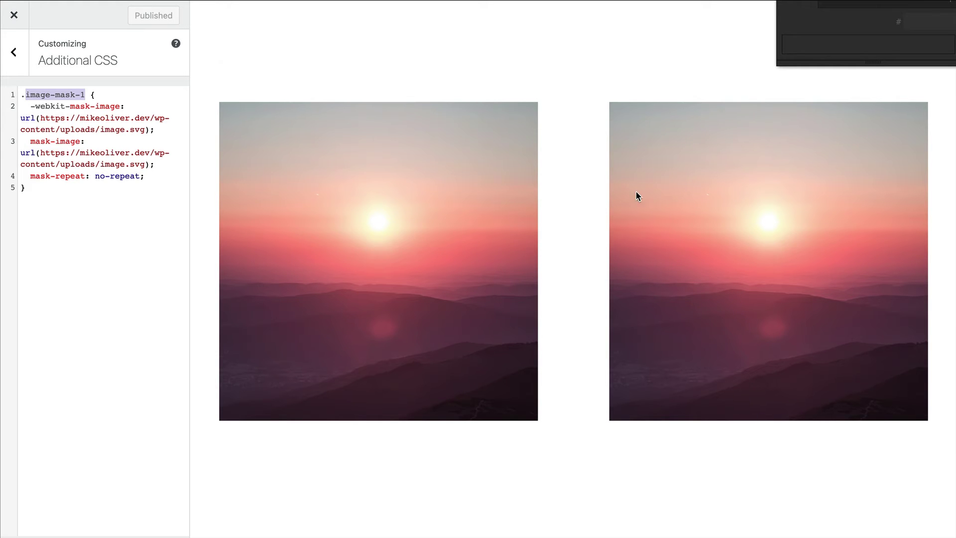
key(super+o)
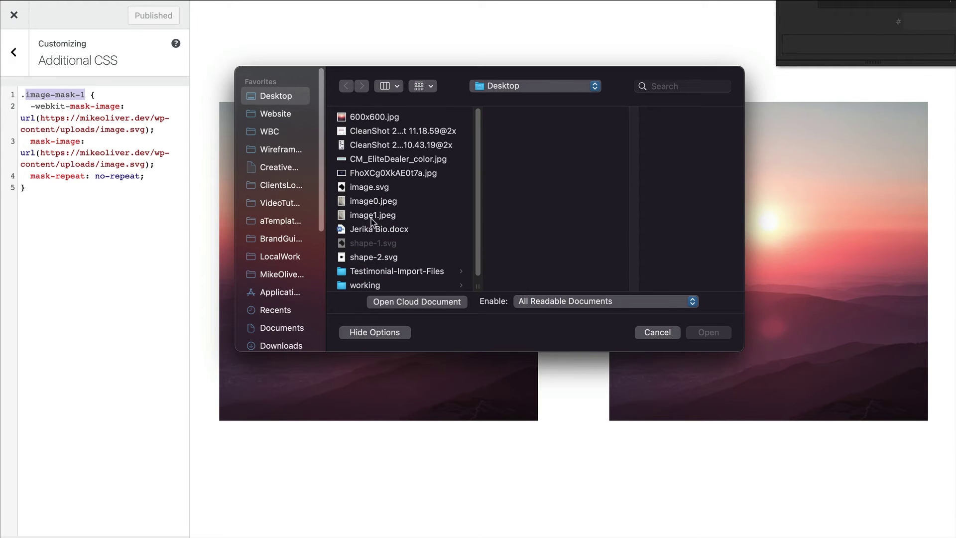
click(383, 257)
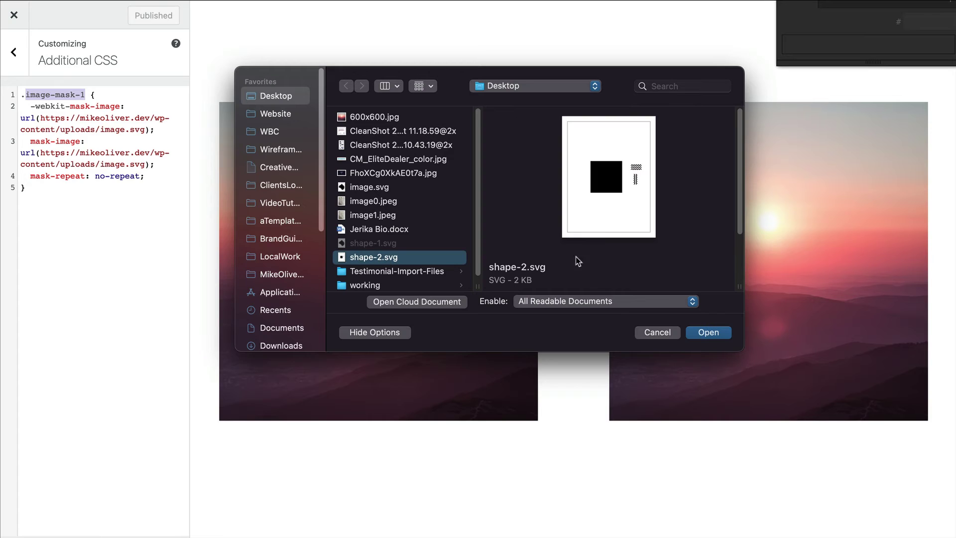
click(724, 333)
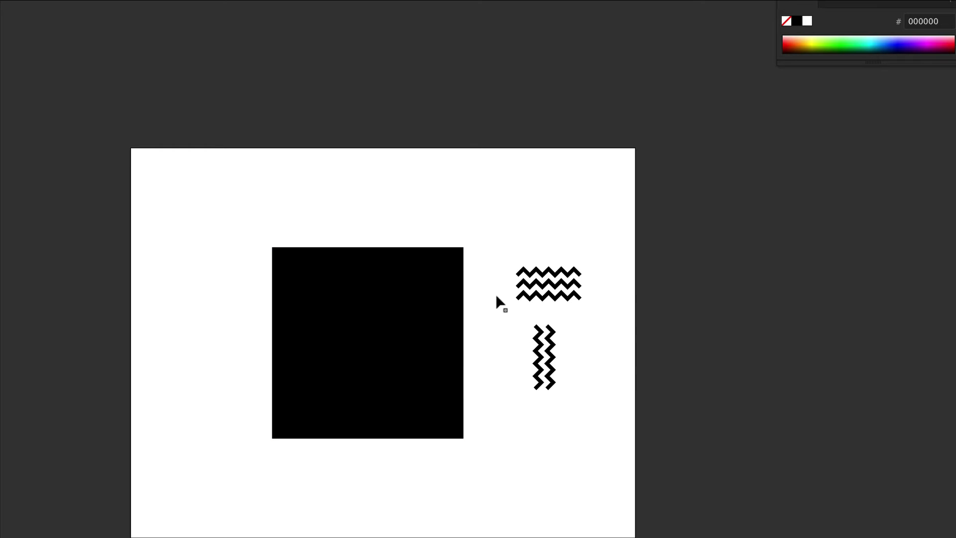
Step: Make the horizontal zigzag group white and place it over the square's top-right edge
ctrl+click(388, 344)
drag(375, 331, 420, 230)
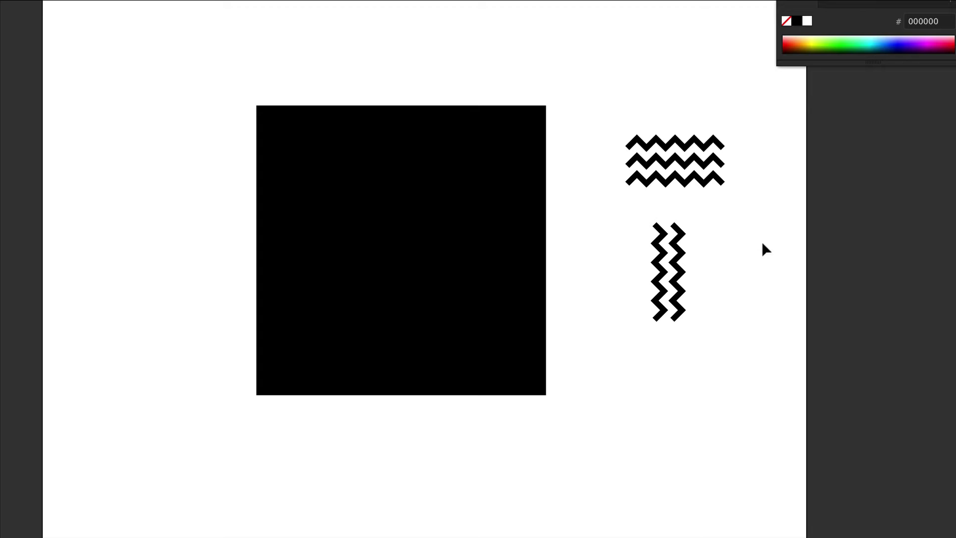
drag(760, 198, 633, 80)
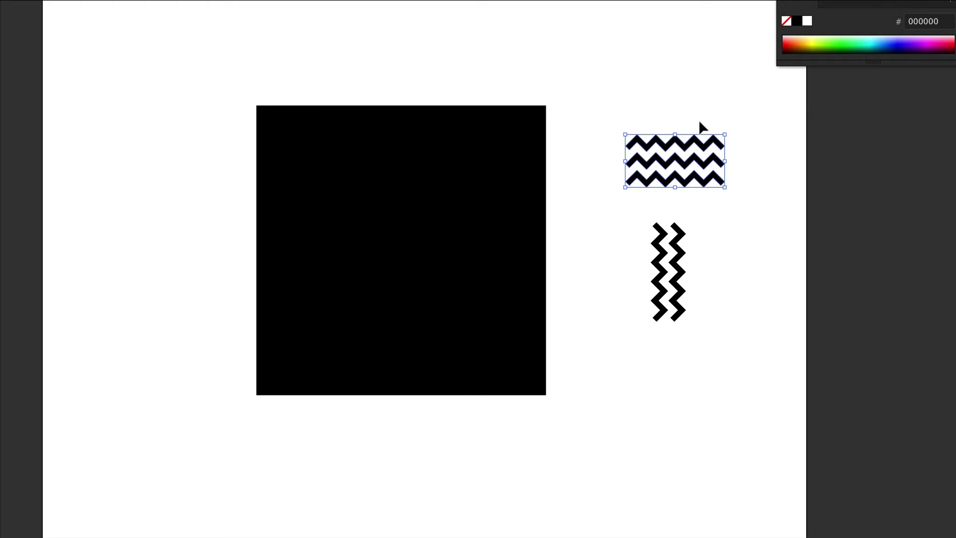
drag(696, 143, 543, 147)
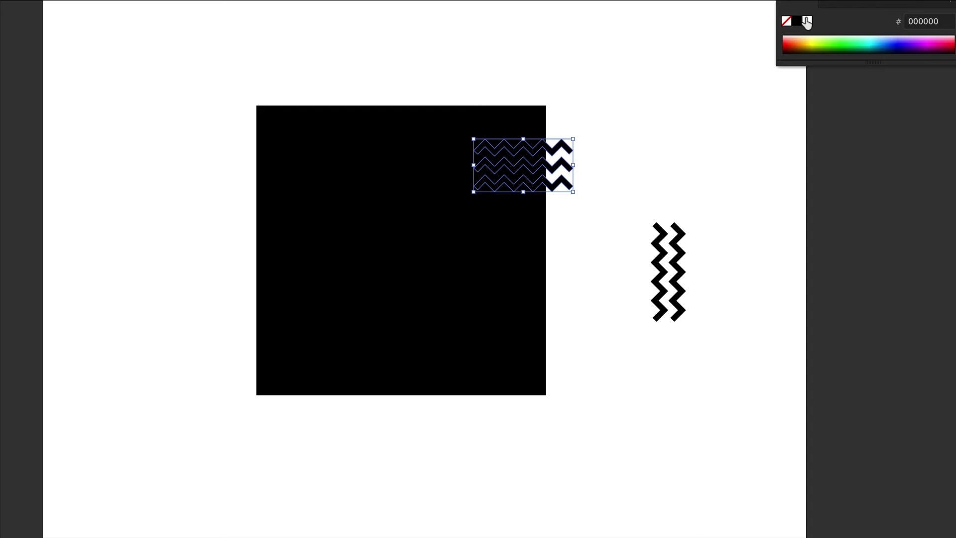
click(807, 21)
drag(567, 146, 549, 146)
Step: Make the vertical zigzag group white and place it over the square's bottom-left edge
drag(627, 149, 728, 373)
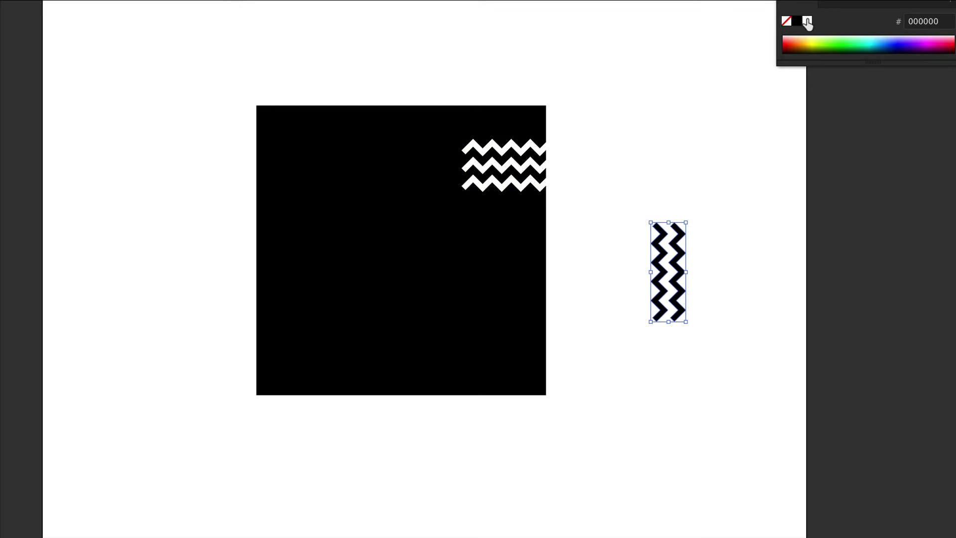
click(807, 23)
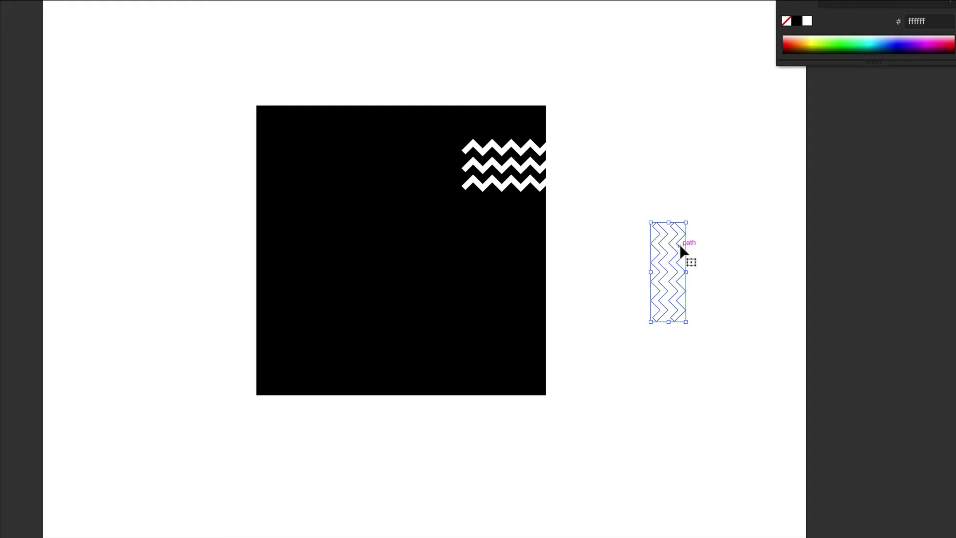
drag(678, 247, 301, 323)
click(646, 383)
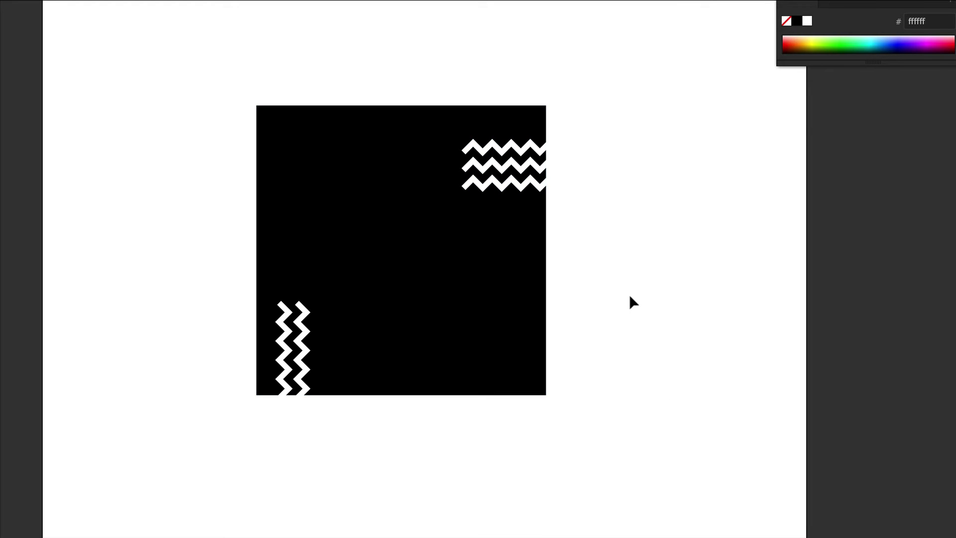
key(ctrl+a)
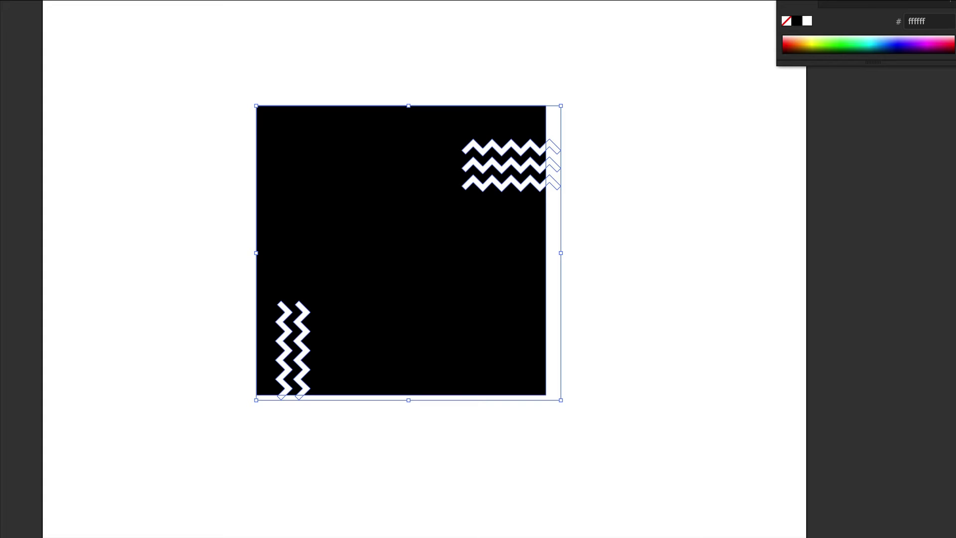
Step: Select all shapes sharing the same fill, delete them, then undo the deletion
click(683, 278)
key(ctrl+a)
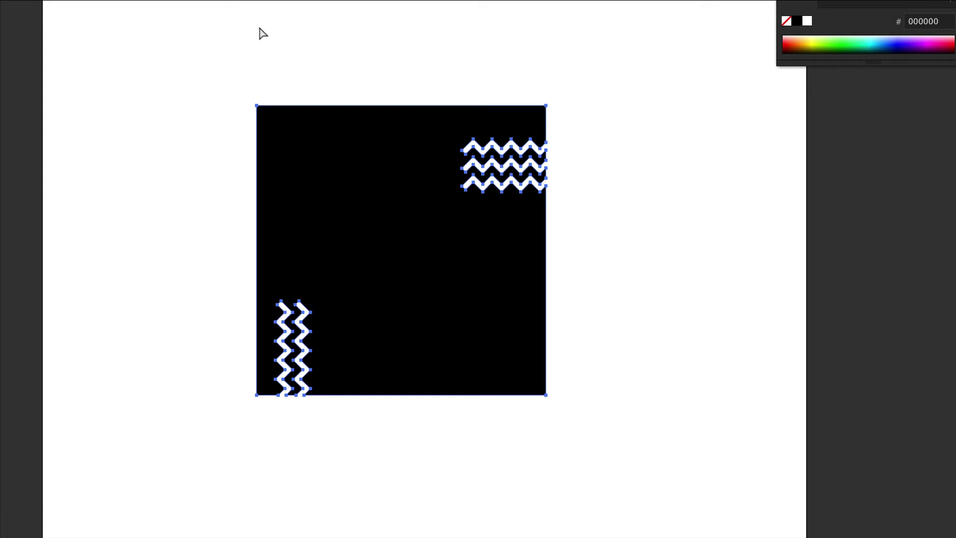
click(8, 0)
mouse_move(17, 77)
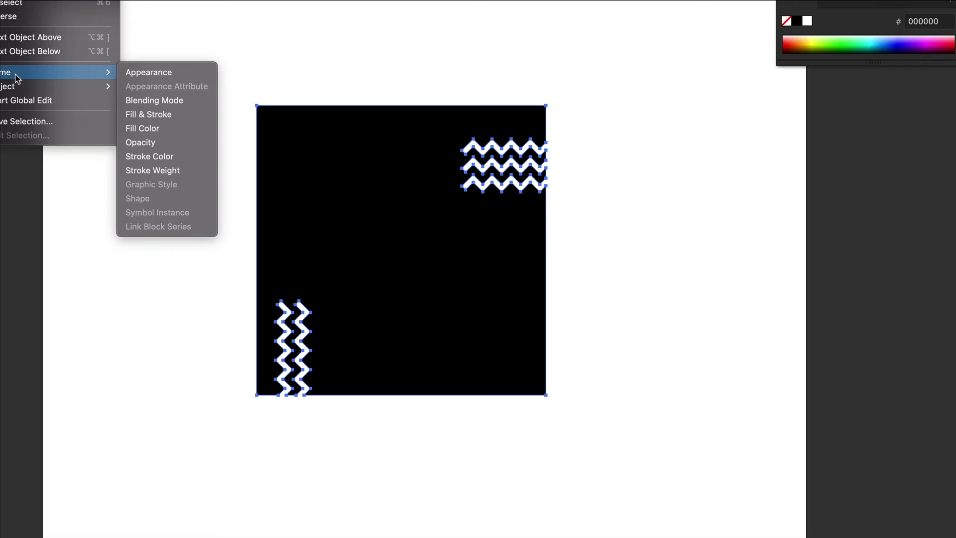
click(177, 128)
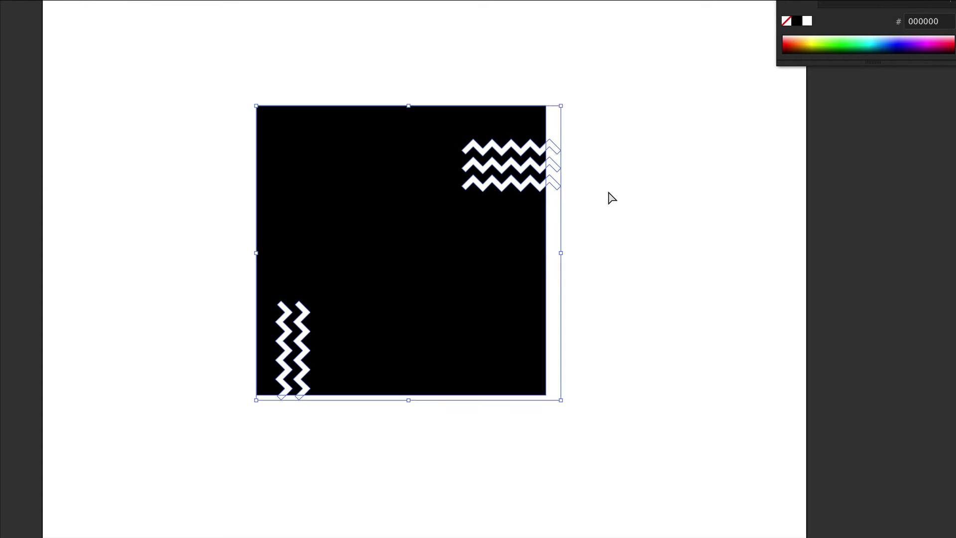
key(Delete)
key(ctrl+z)
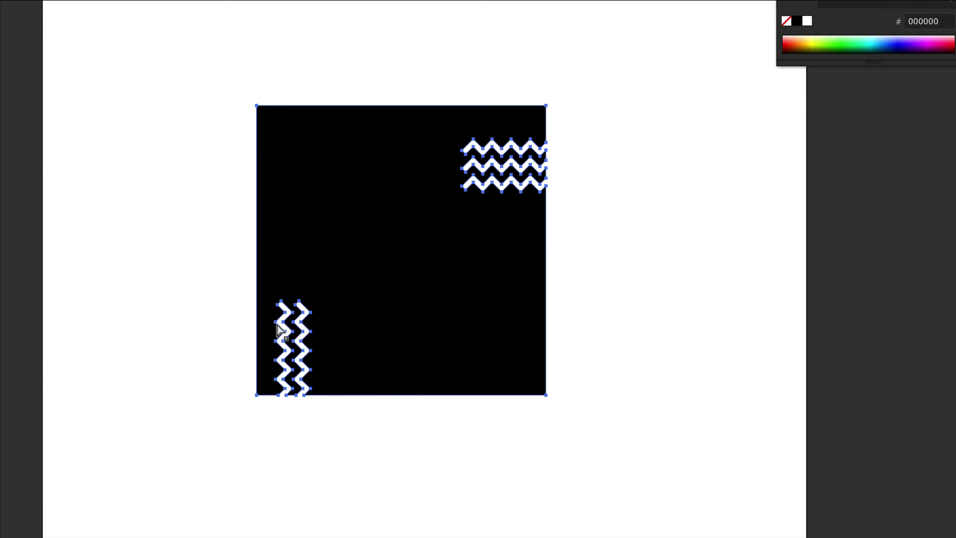
Step: Group the square with both zigzags and fit the artboard to the artwork bounds
click(650, 208)
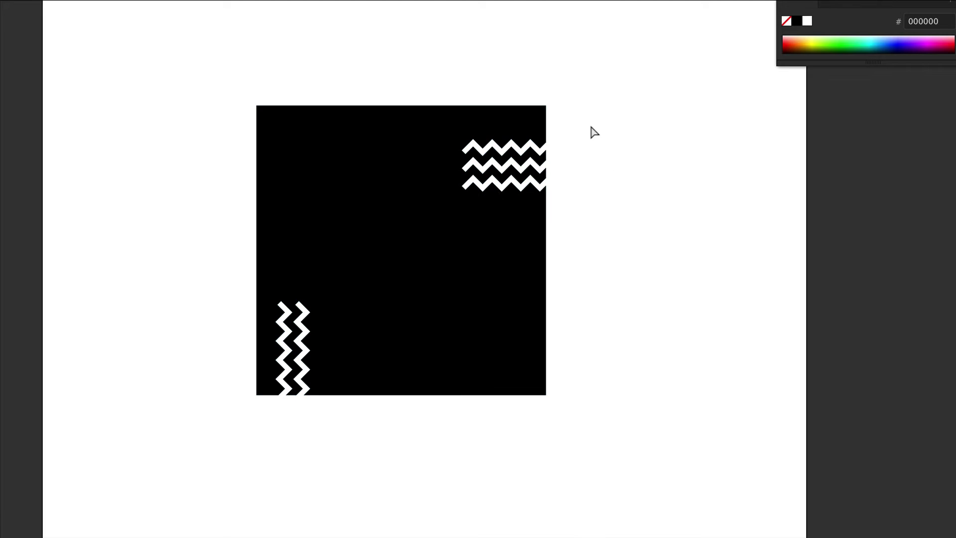
key(ctrl+a)
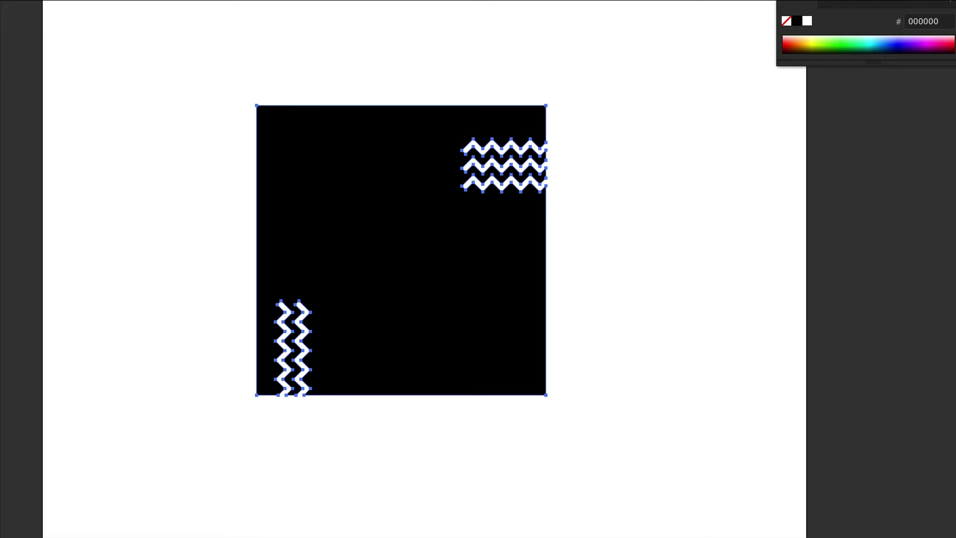
key(ctrl+g)
click(30, 0)
mouse_move(25, 423)
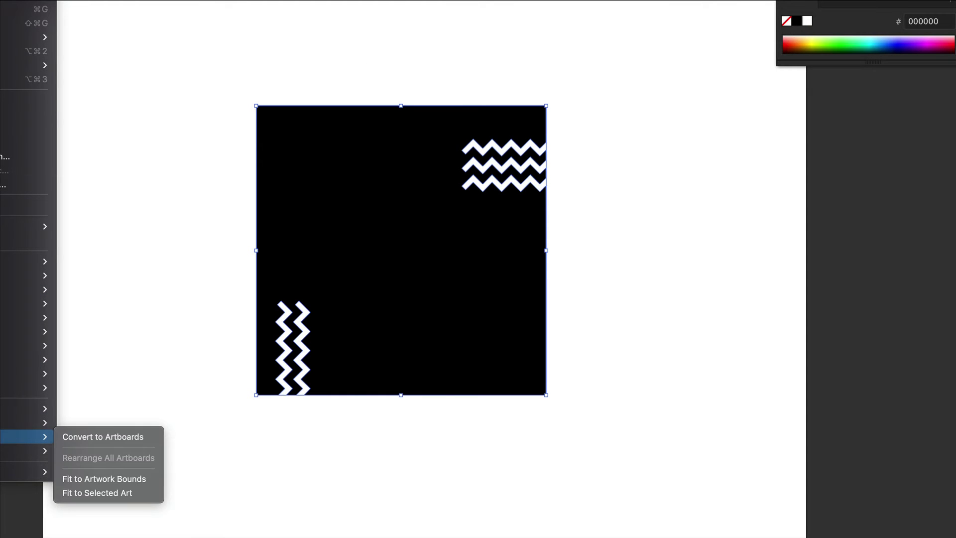
key(Return)
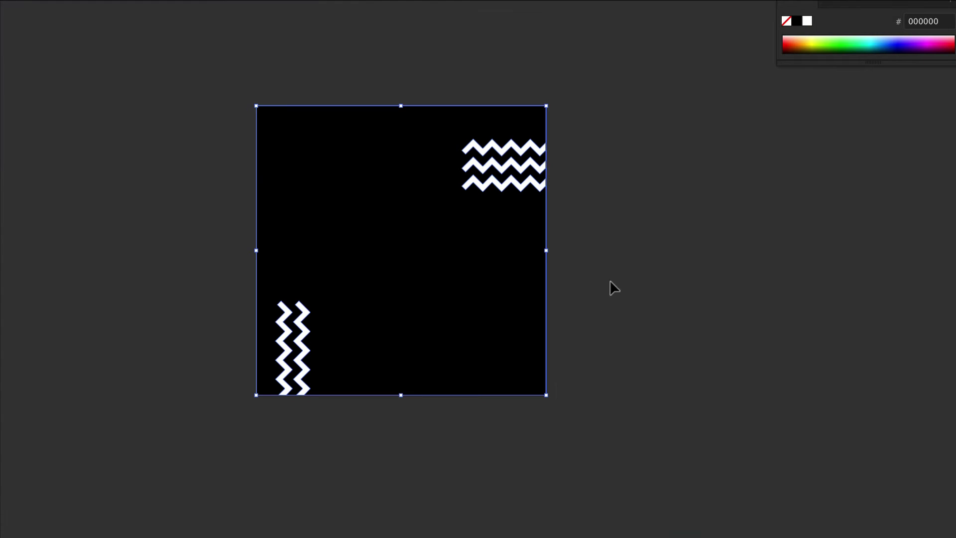
Step: Paste the zigzag square's markup into SVGOMG, shrinking it from 542 to 293 bytes
click(632, 202)
key(ctrl+a)
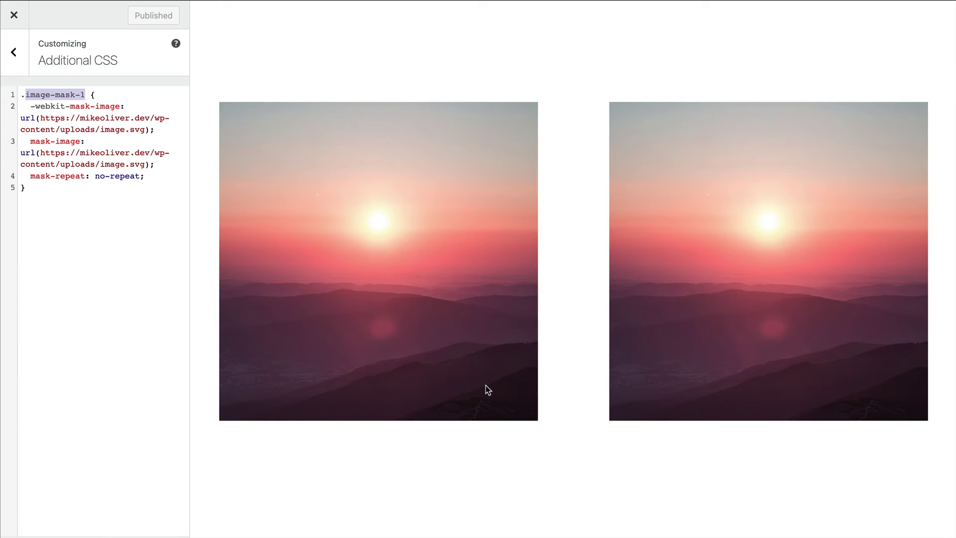
key(super+n)
text(jakearchibald.github.io/svgomg/)
key(Return)
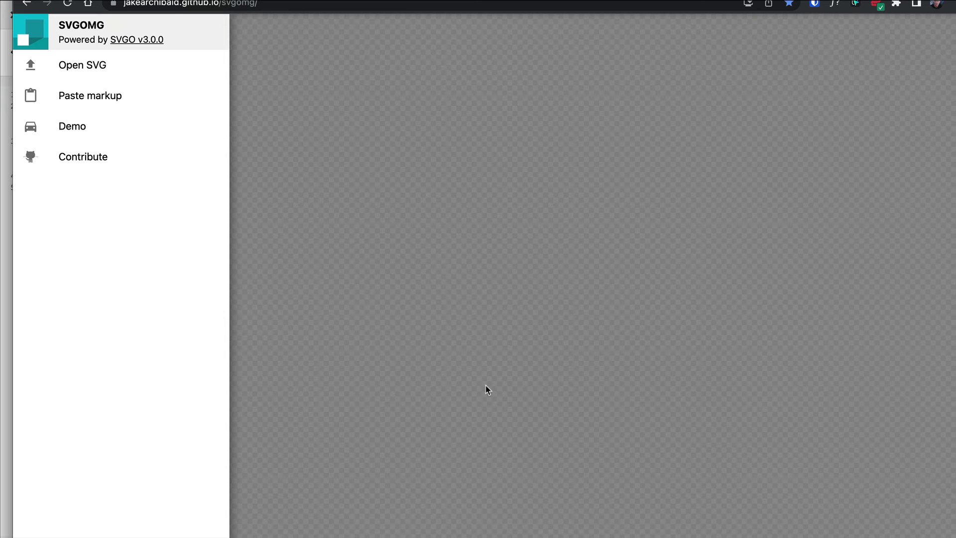
key(super+v)
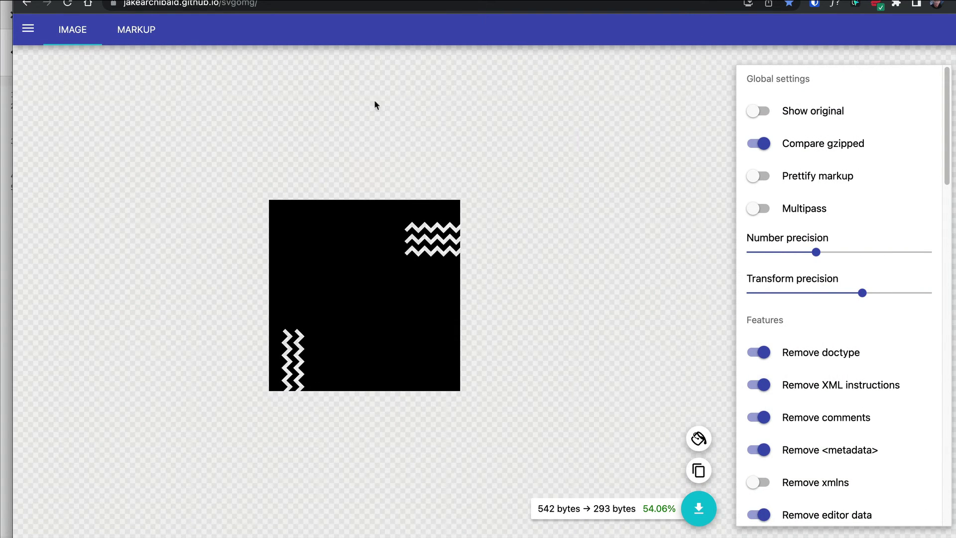
key(super+w)
click(89, 227)
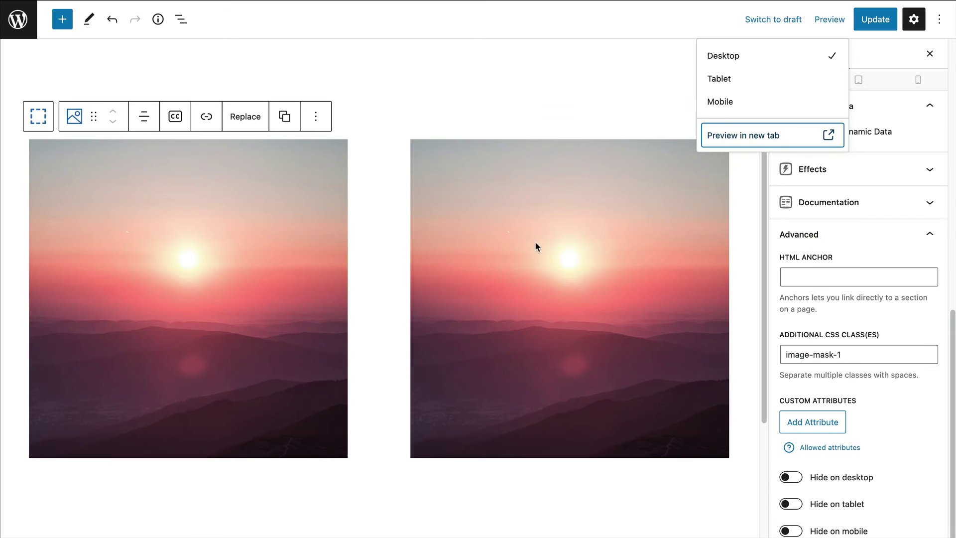
Step: Copy image-mask-1 from the left image, set the right image's class to image-mask-2, and update
click(547, 180)
click(227, 215)
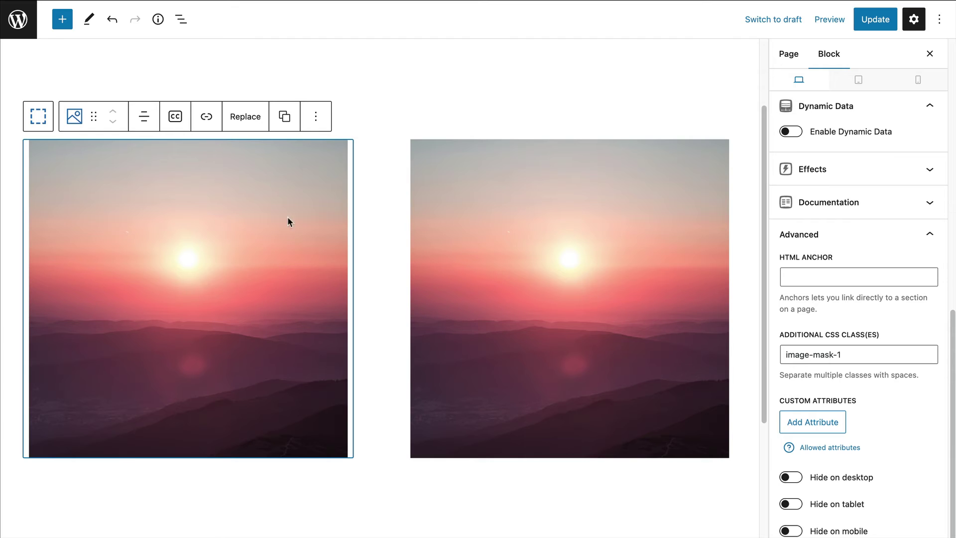
click(826, 351)
key(ctrl+a)
key(ctrl+c)
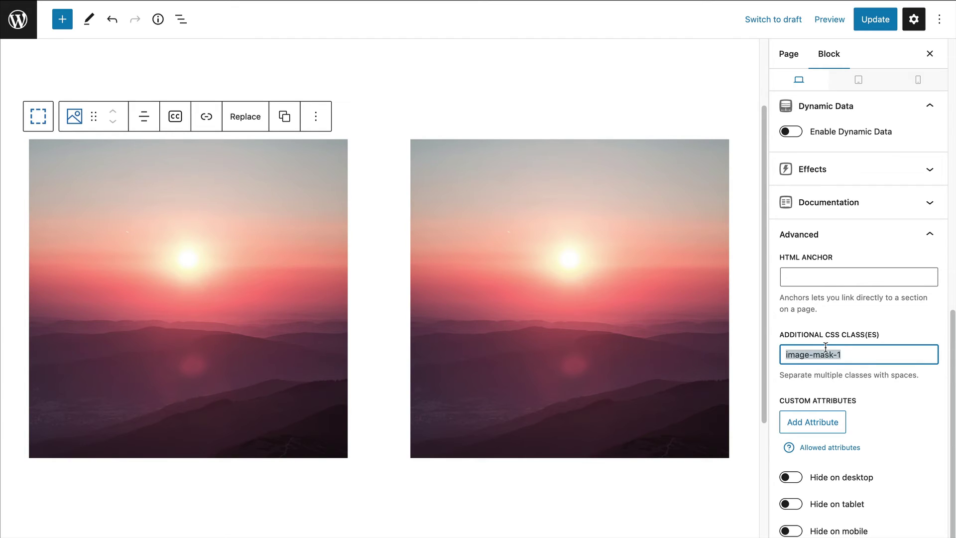
click(591, 249)
click(864, 347)
key(ctrl+v)
key(BackSpace)
text(2)
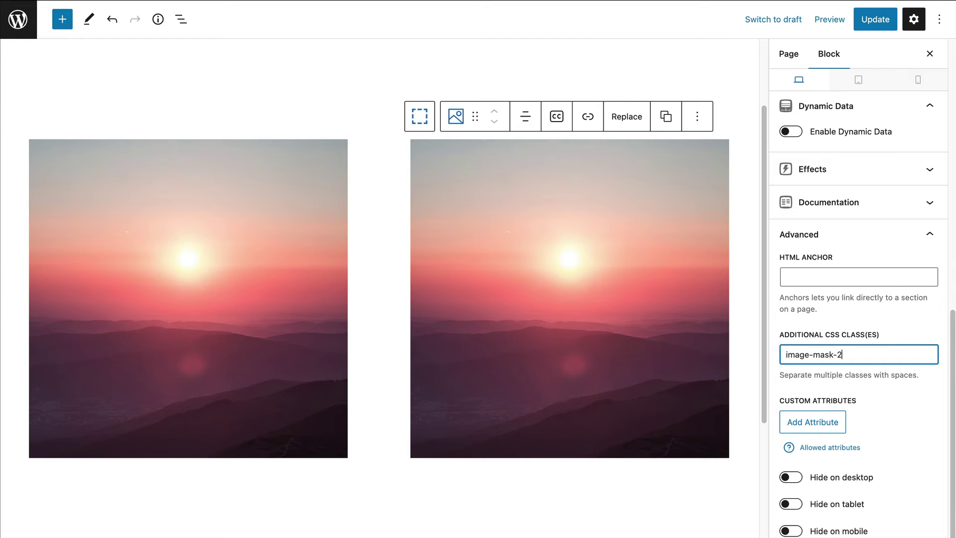
click(877, 23)
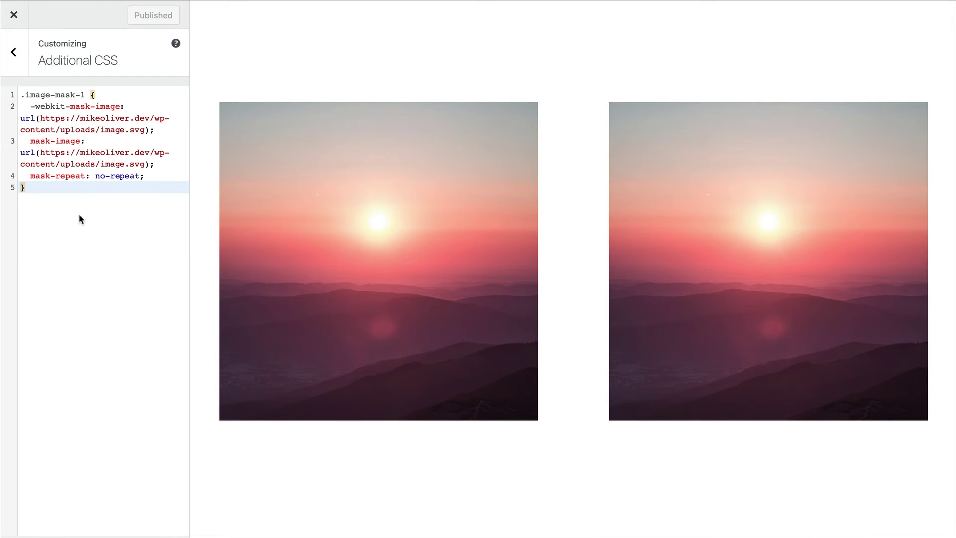
Step: Duplicate the mask rule below the first, rename it .image-mask-2, and publish
key(ctrl+a)
key(ctrl+c)
click(68, 250)
key(Return)
key(Return)
key(ctrl+v)
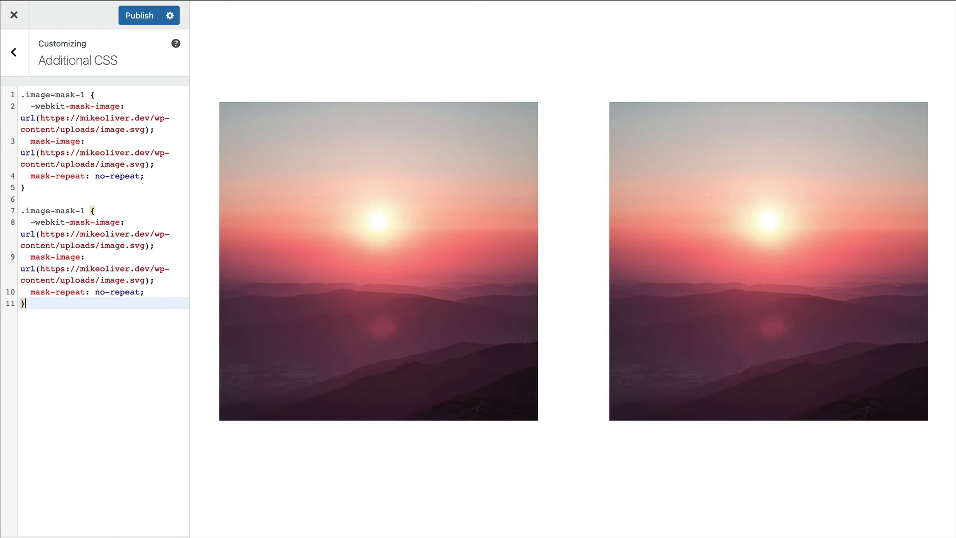
click(85, 210)
key(BackSpace)
text(2)
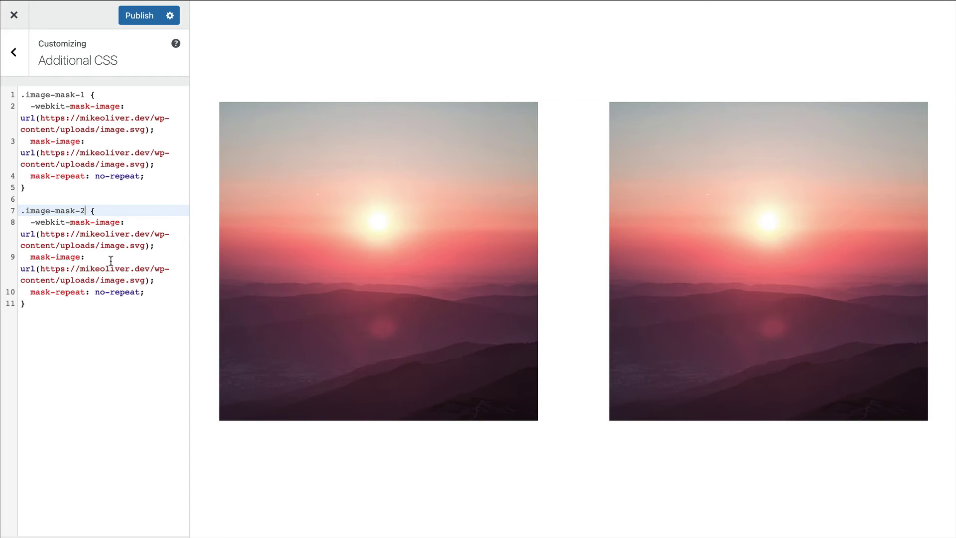
click(137, 16)
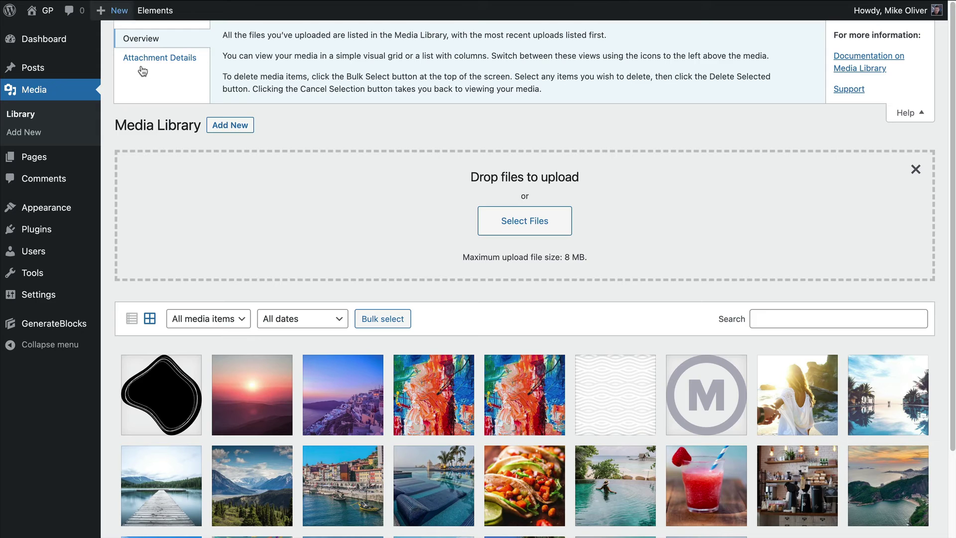
Step: Upload image (1).svg to the WordPress Media Library
click(526, 219)
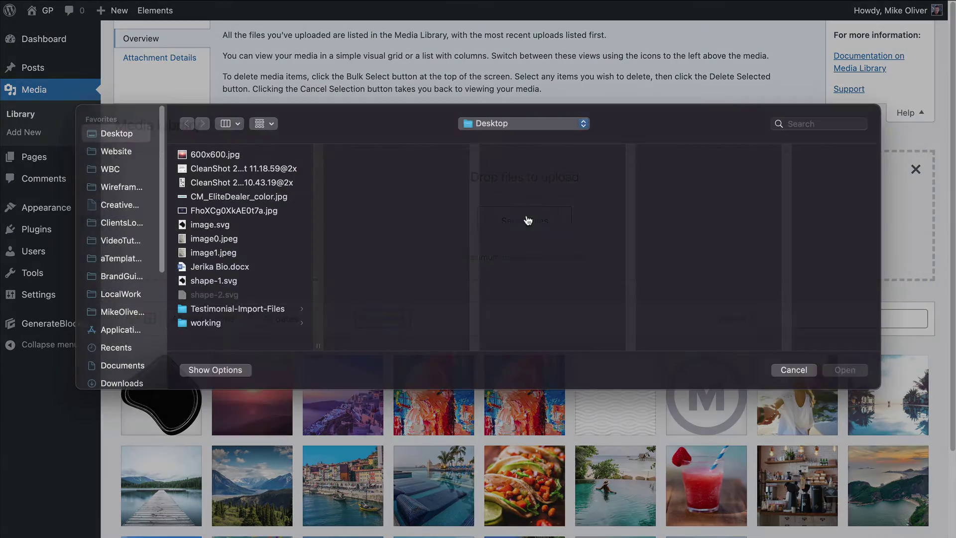
click(229, 237)
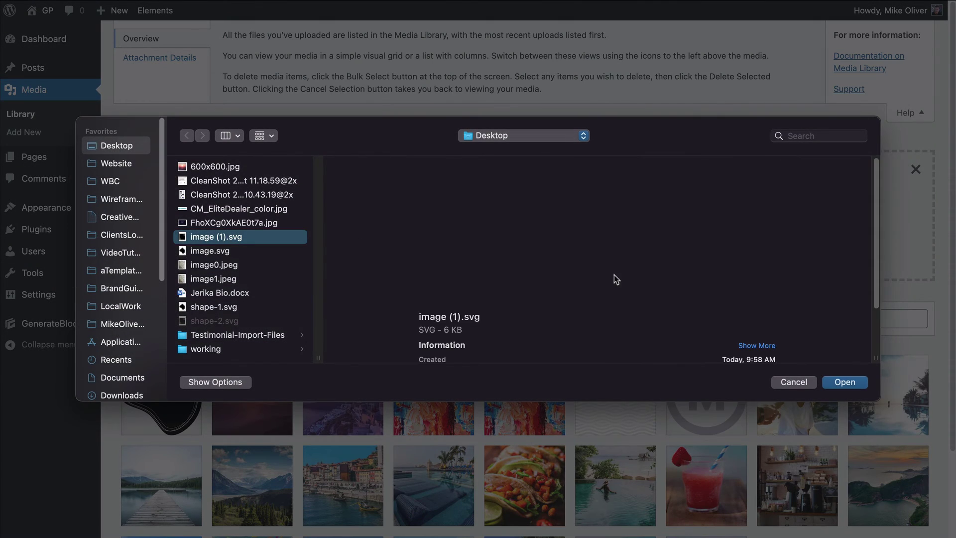
click(847, 382)
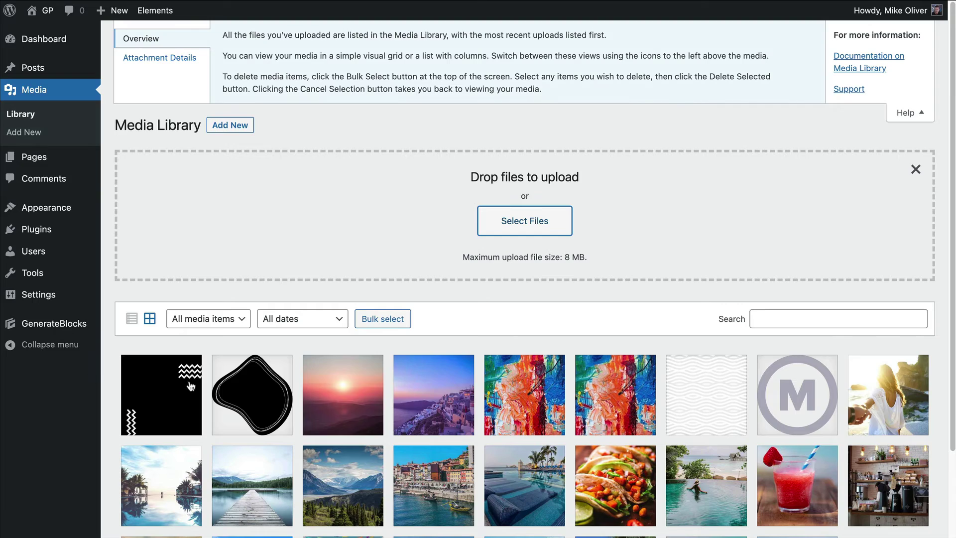
Step: Copy the uploaded file's full URL ending image-1.svg, then return to the custom CSS
click(189, 386)
click(819, 333)
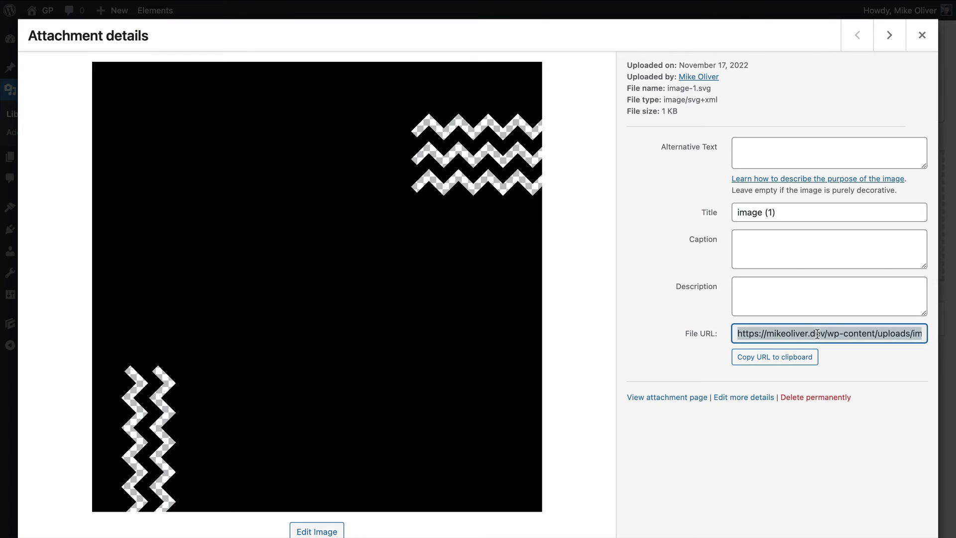
click(818, 334)
scroll(817, 334, right, 5)
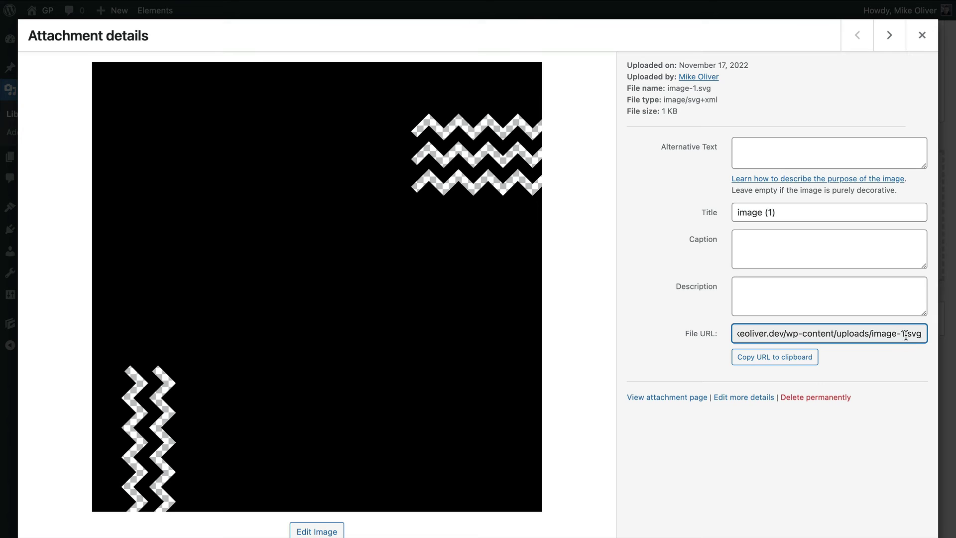
triple_click(849, 331)
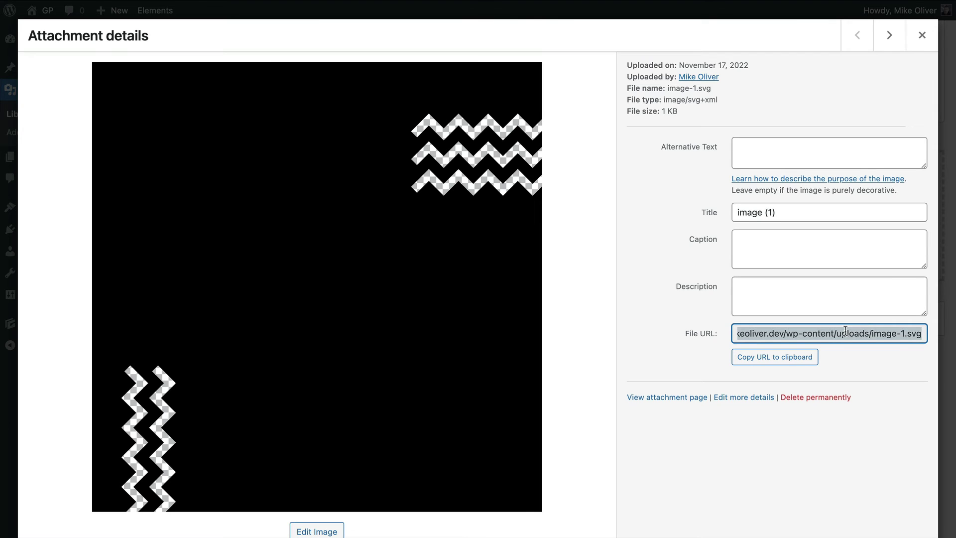
click(922, 36)
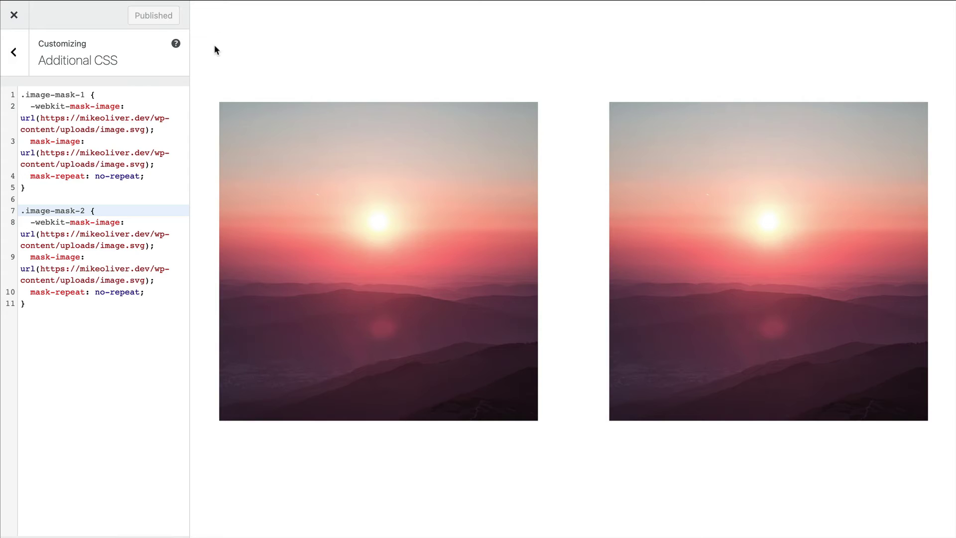
click(144, 176)
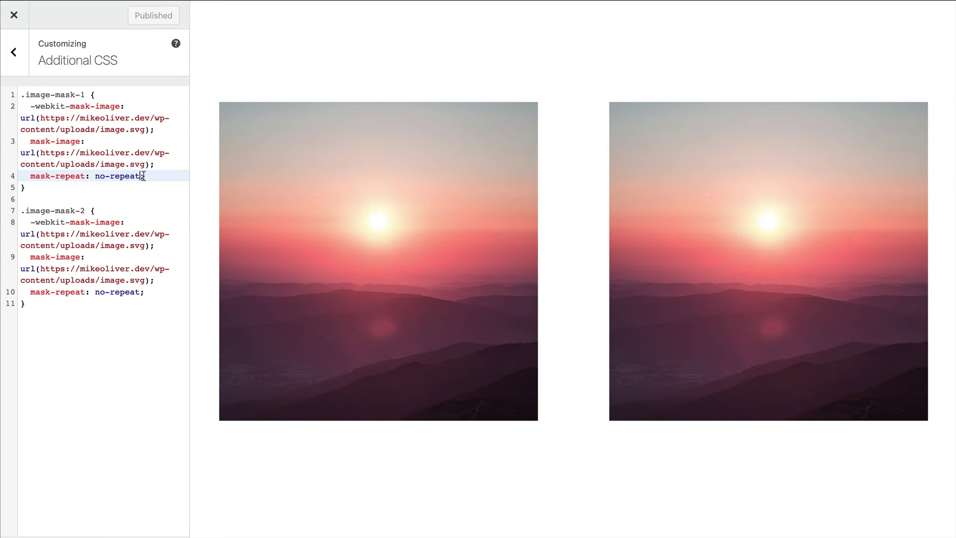
Step: Paste the image-1.svg URL over both mask URLs on lines 8 and 9
double_click(140, 129)
drag(125, 128, 45, 120)
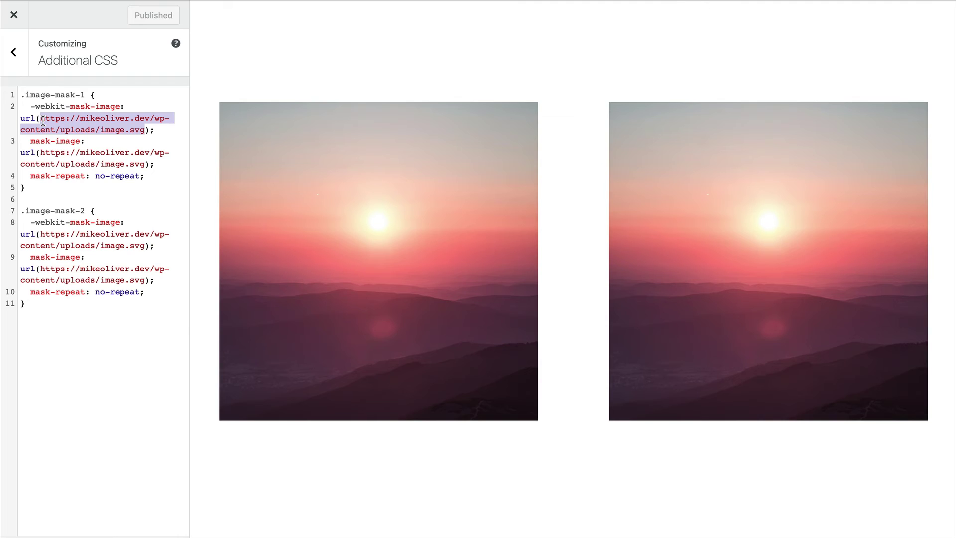
click(119, 258)
double_click(139, 245)
drag(139, 245, 40, 236)
key(ctrl+v)
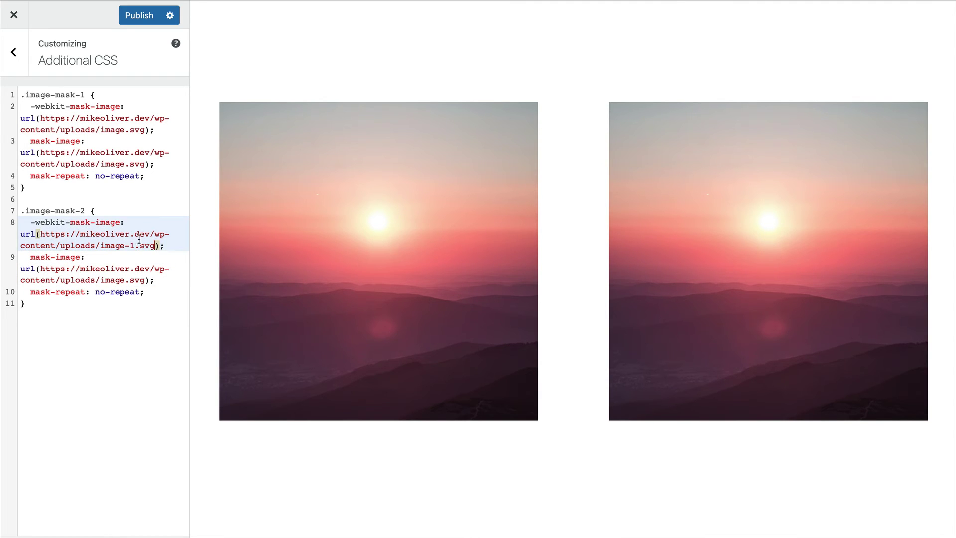
double_click(141, 280)
drag(141, 280, 40, 269)
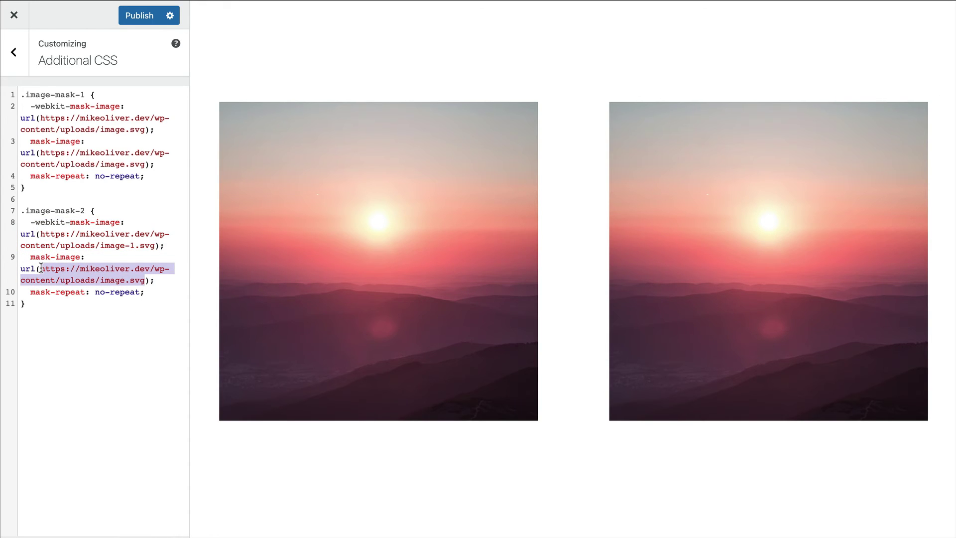
key(ctrl+v)
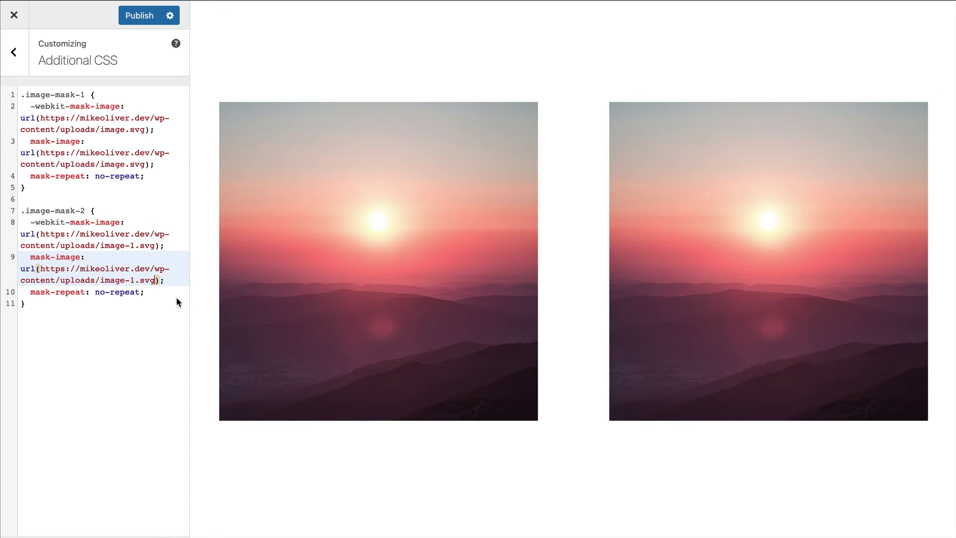
Step: Publish the updated CSS and return to the main customizer sections
click(142, 305)
click(143, 15)
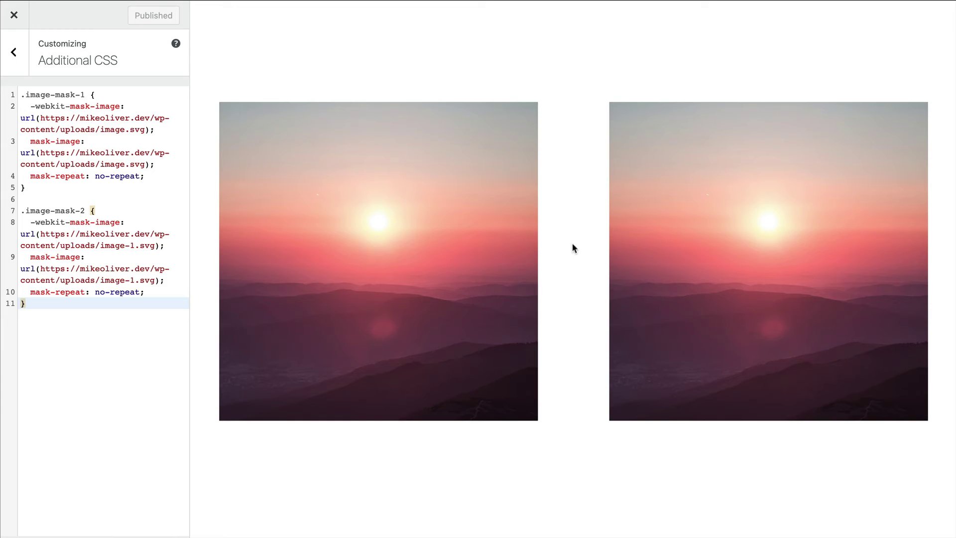
key(super+r)
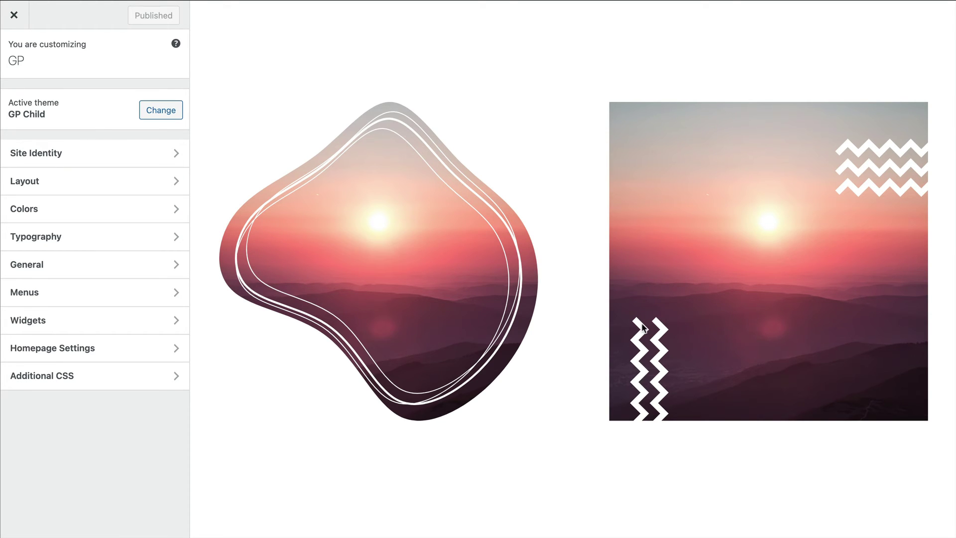
drag(754, 245, 900, 159)
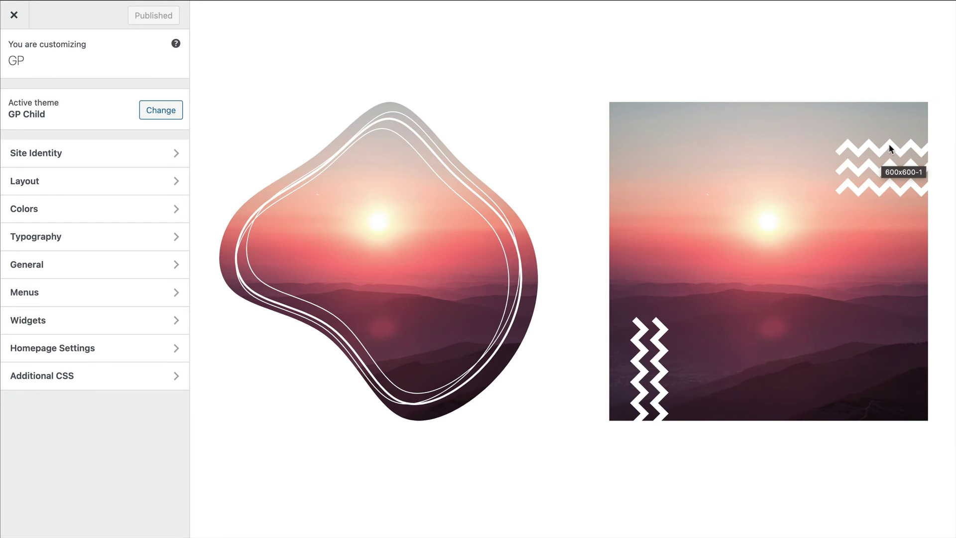
Step: Review the mask rules in Additional CSS, then Update the page in the block editor
click(117, 385)
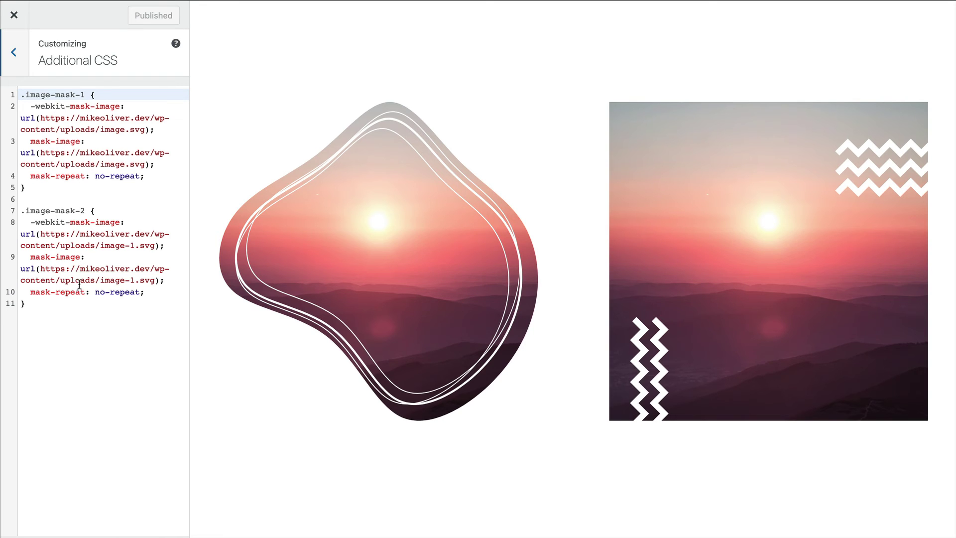
click(529, 84)
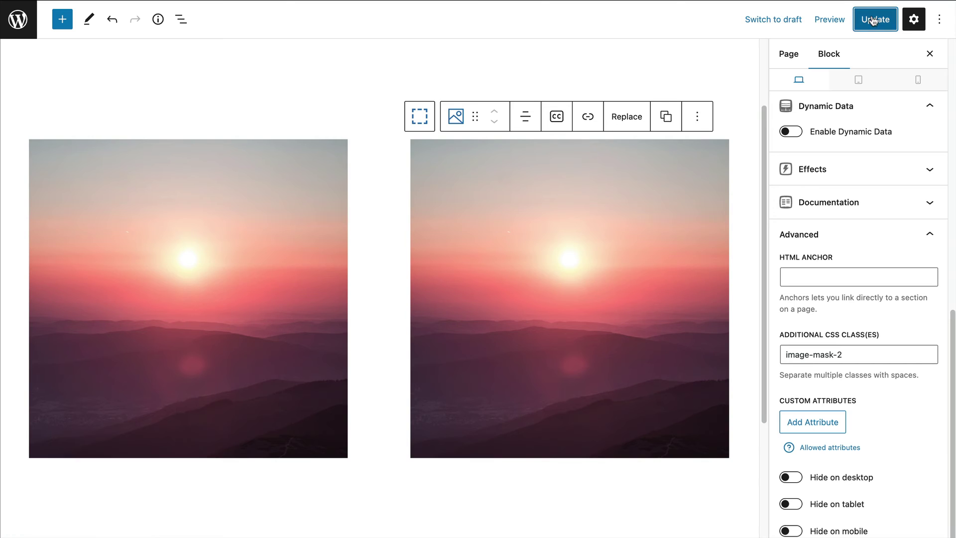
click(869, 19)
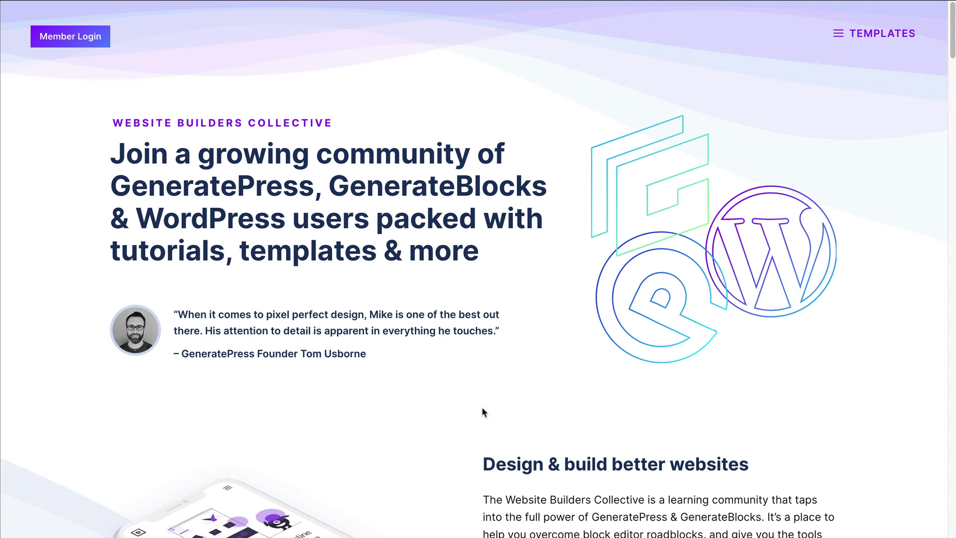
Step: Scroll down to the member feature cards, back to the top, and open TEMPLATES
scroll(473, 244, down, 2)
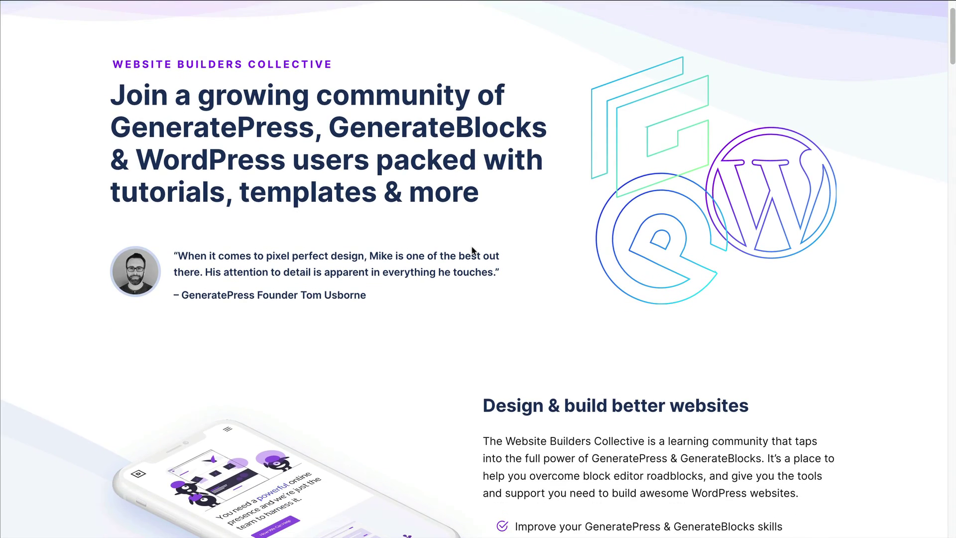
scroll(472, 243, down, 3)
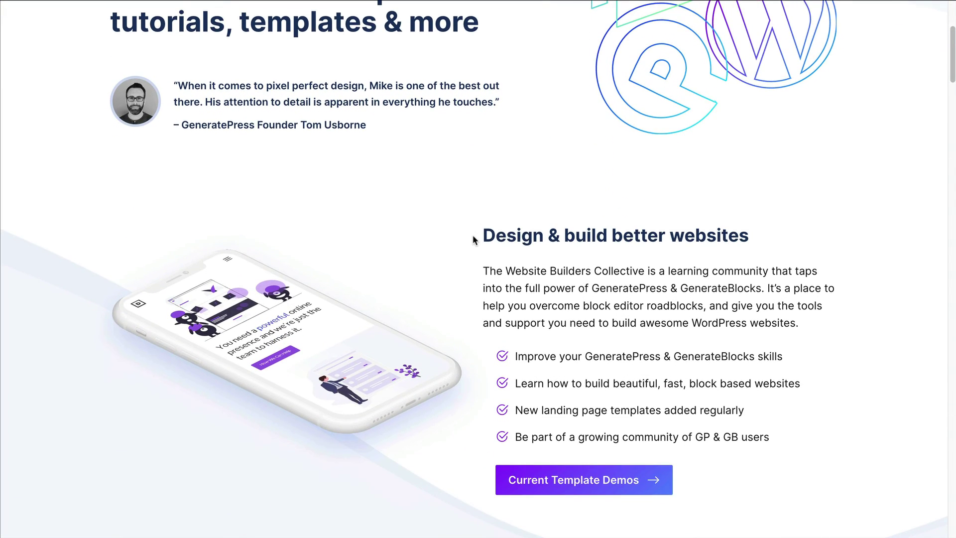
scroll(473, 235, down, 8)
scroll(474, 238, down, 5)
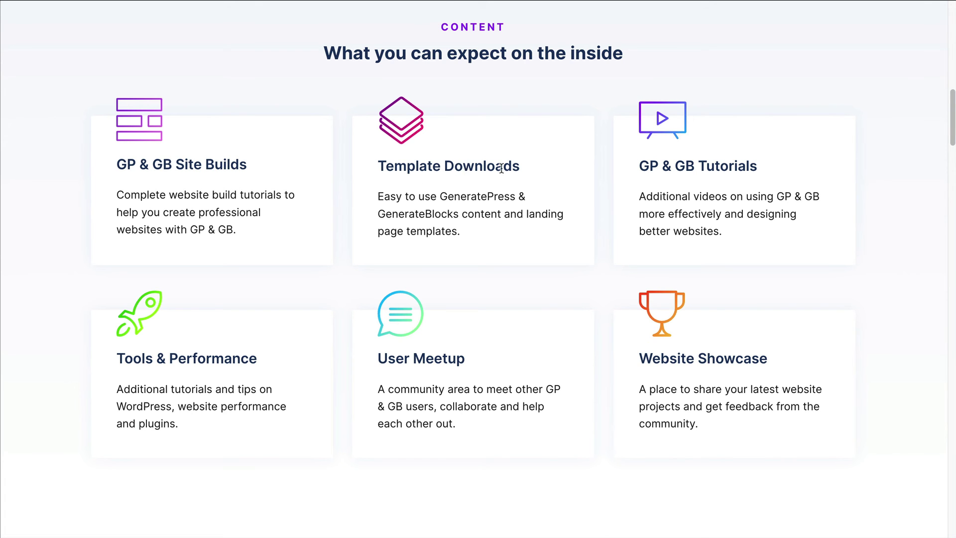
scroll(760, 183, up, 1)
scroll(762, 180, up, 15)
click(878, 33)
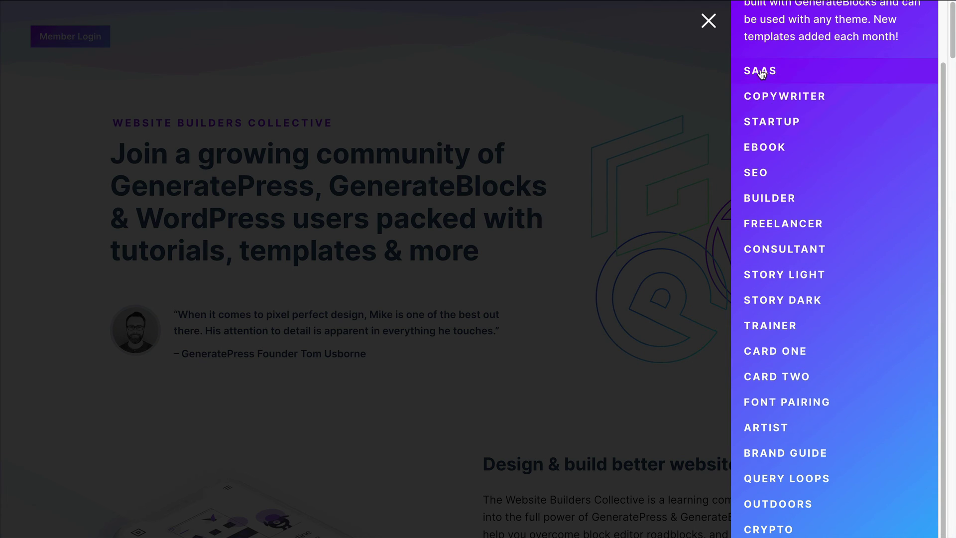
Step: Close the templates menu and scroll through the membership overview and tutorial list
click(437, 200)
scroll(473, 182, down, 12)
scroll(500, 179, down, 3)
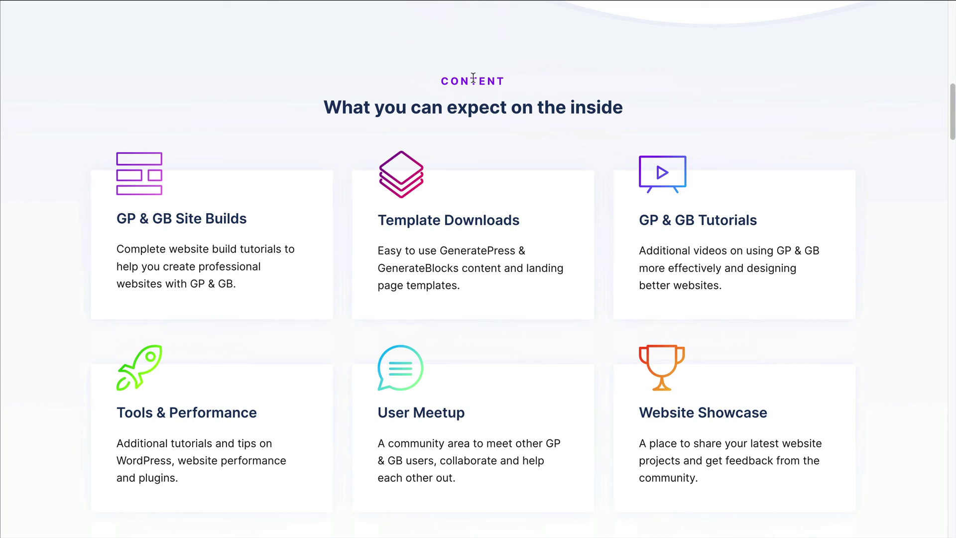
scroll(812, 90, down, 1)
scroll(891, 179, down, 2)
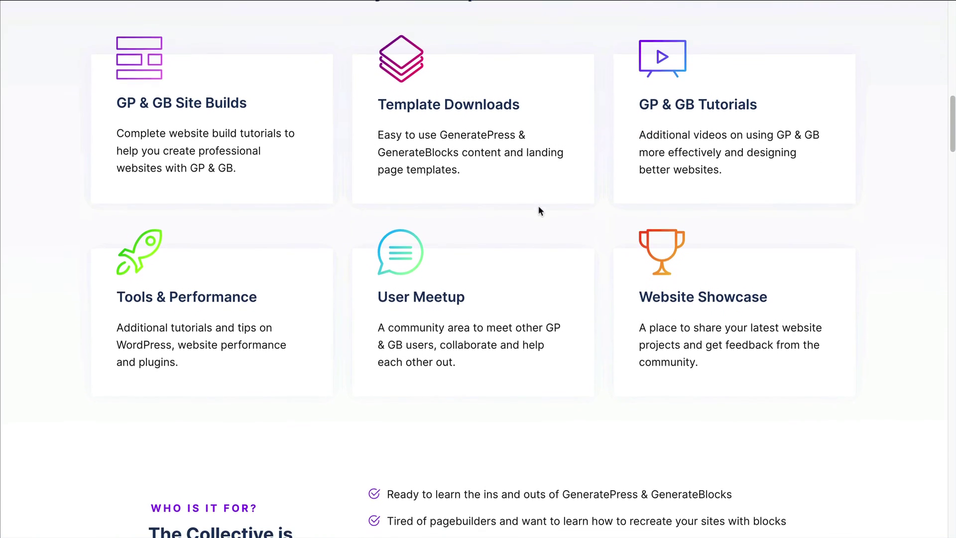
scroll(540, 211, down, 1)
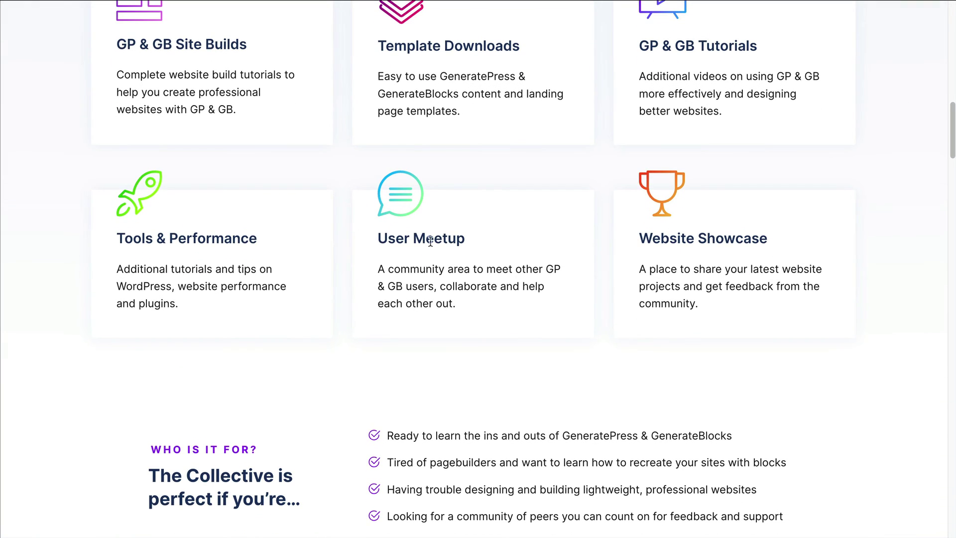
scroll(351, 178, down, 2)
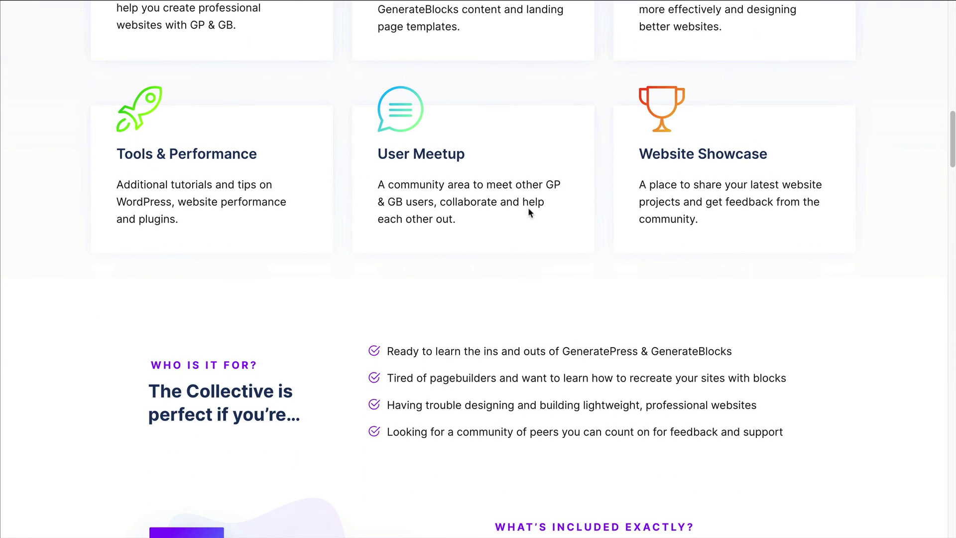
scroll(530, 204, down, 3)
scroll(531, 203, down, 10)
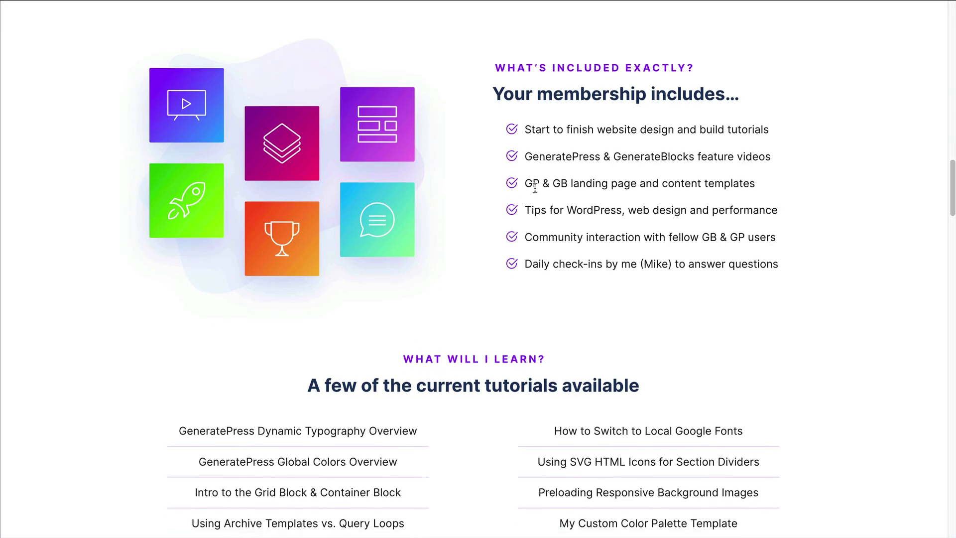
scroll(533, 187, down, 1)
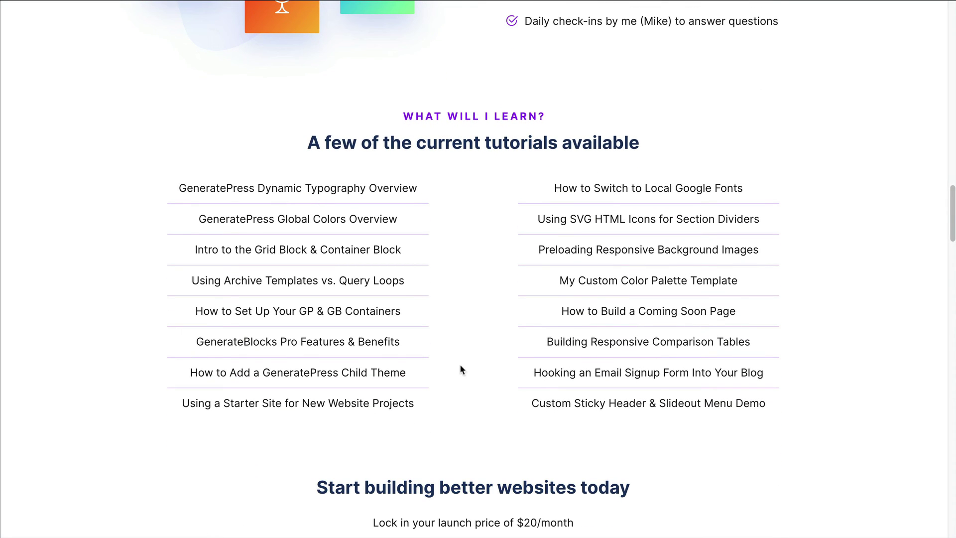
scroll(461, 362, up, 20)
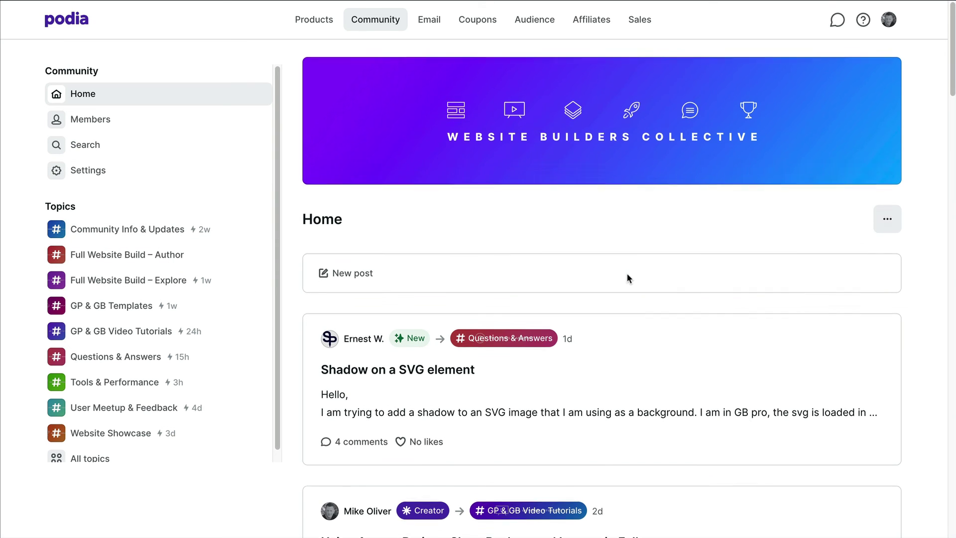
Step: Open the Full Website Build – Explore topic and scroll through its feed
scroll(627, 273, down, 2)
scroll(627, 277, down, 1)
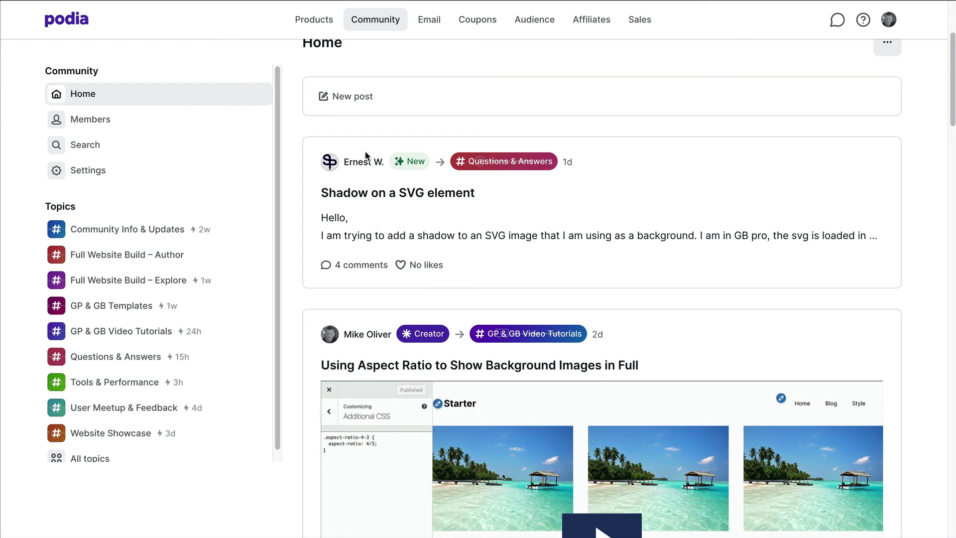
scroll(598, 235, down, 6)
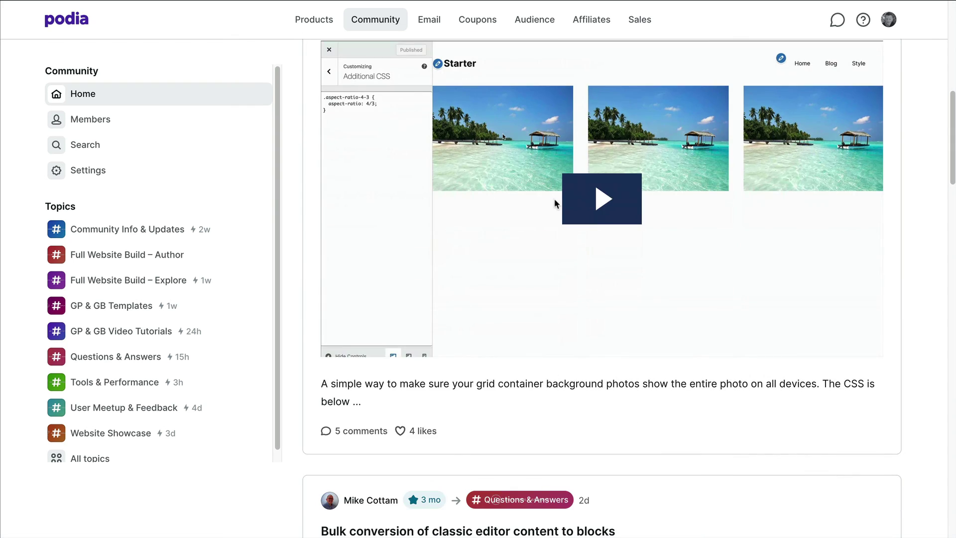
scroll(557, 204, up, 10)
click(191, 282)
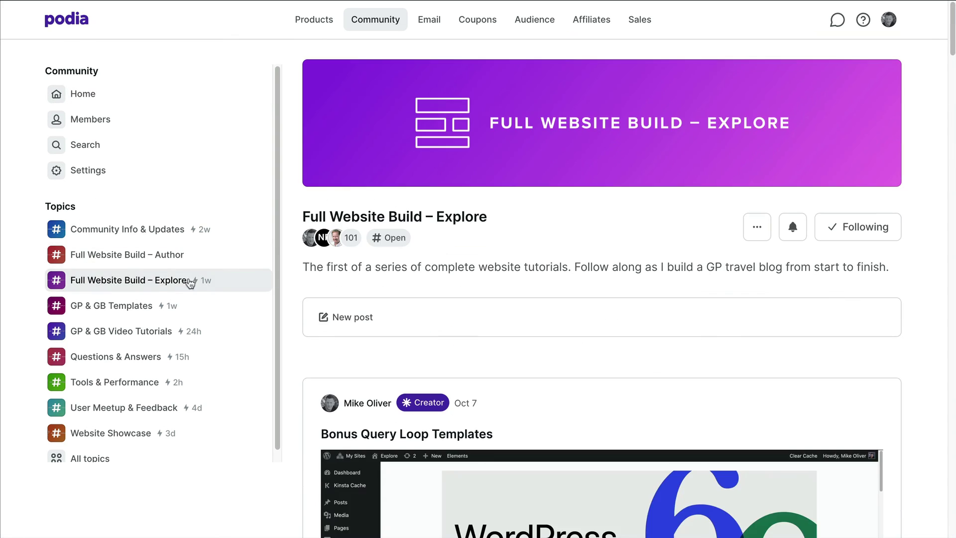
scroll(608, 319, down, 1)
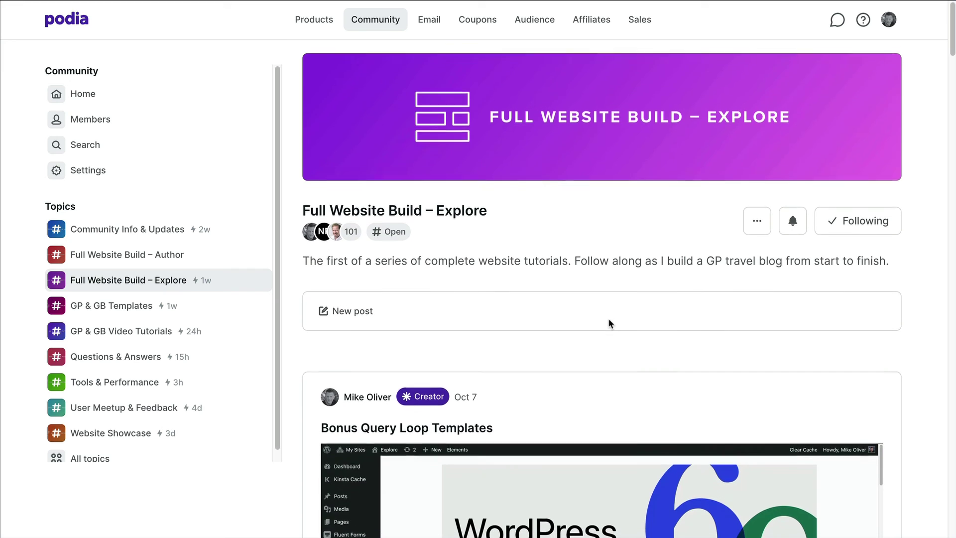
scroll(608, 280, down, 4)
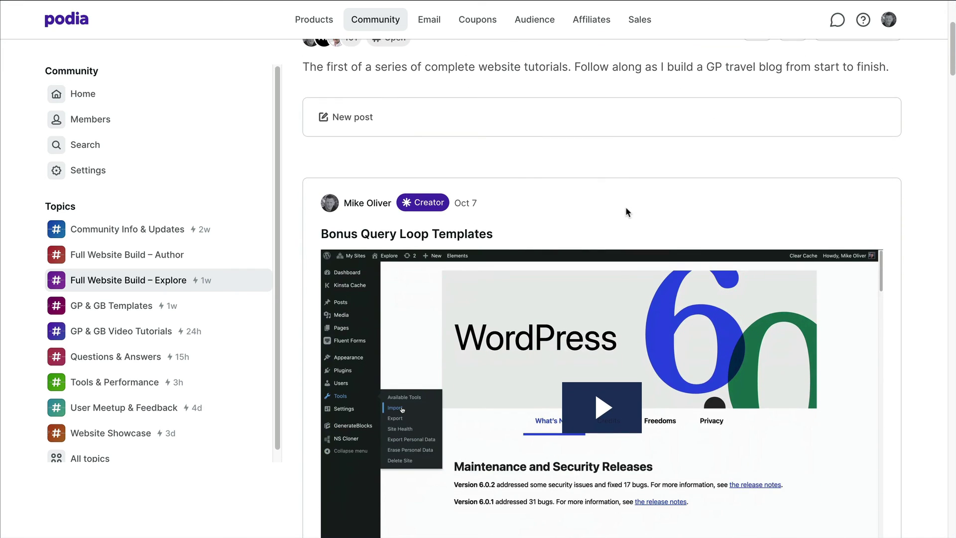
scroll(626, 207, down, 9)
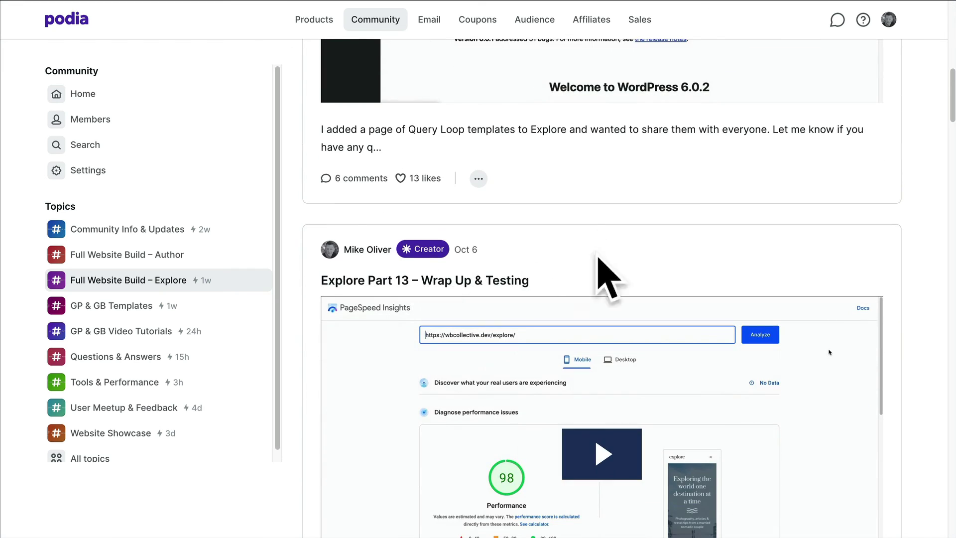
scroll(632, 253, up, 15)
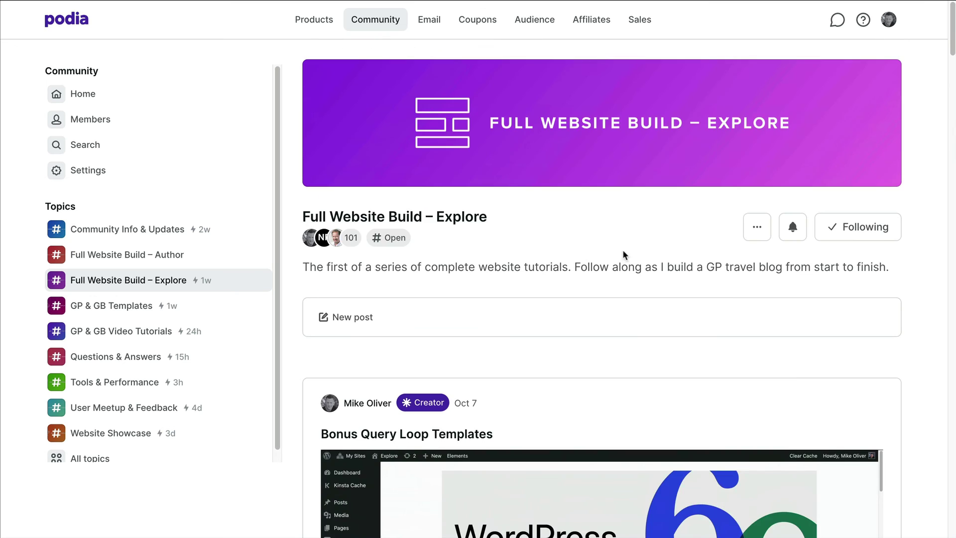
Step: Browse the GP & GB Templates topic, then open GP & GB Video Tutorials
click(113, 306)
scroll(533, 274, down, 10)
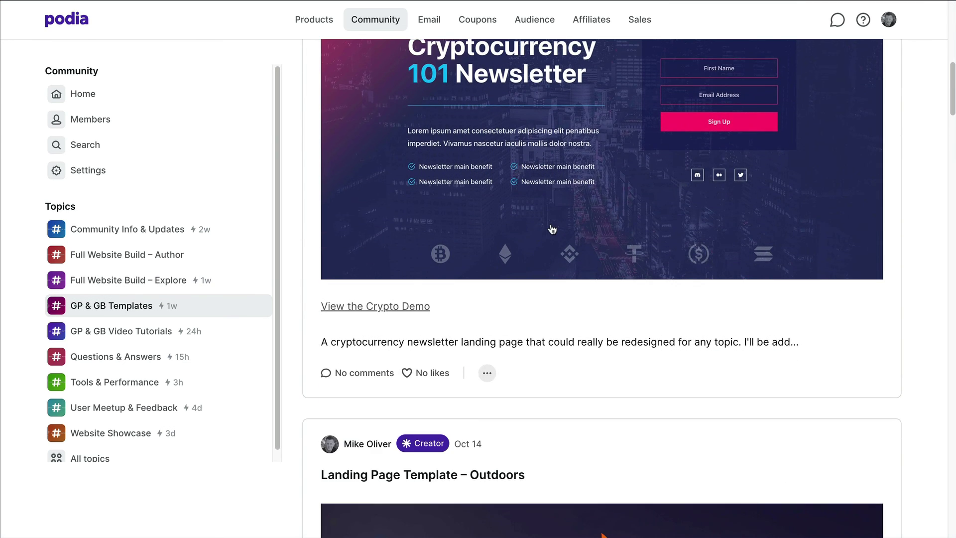
scroll(551, 229, down, 9)
scroll(551, 229, up, 20)
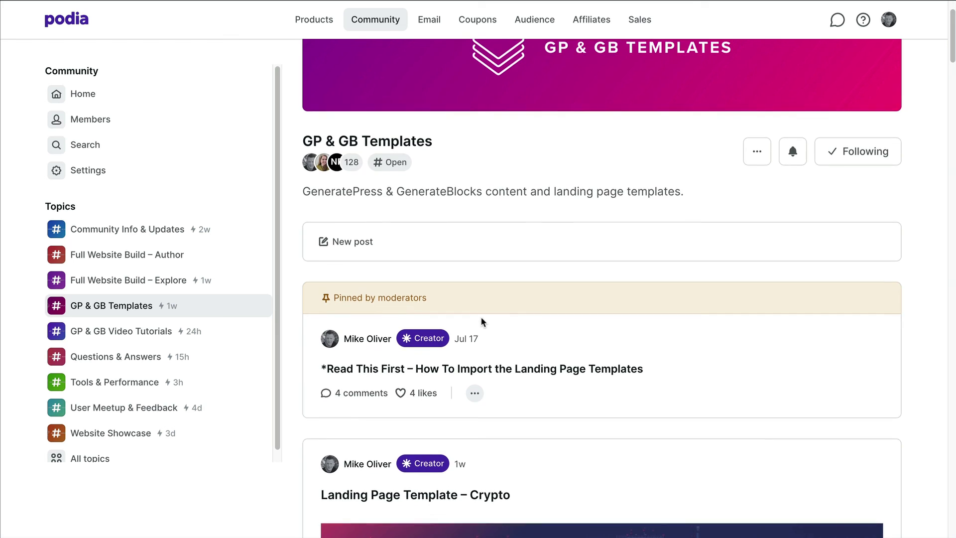
scroll(481, 321, down, 10)
scroll(523, 198, up, 8)
scroll(501, 371, down, 1)
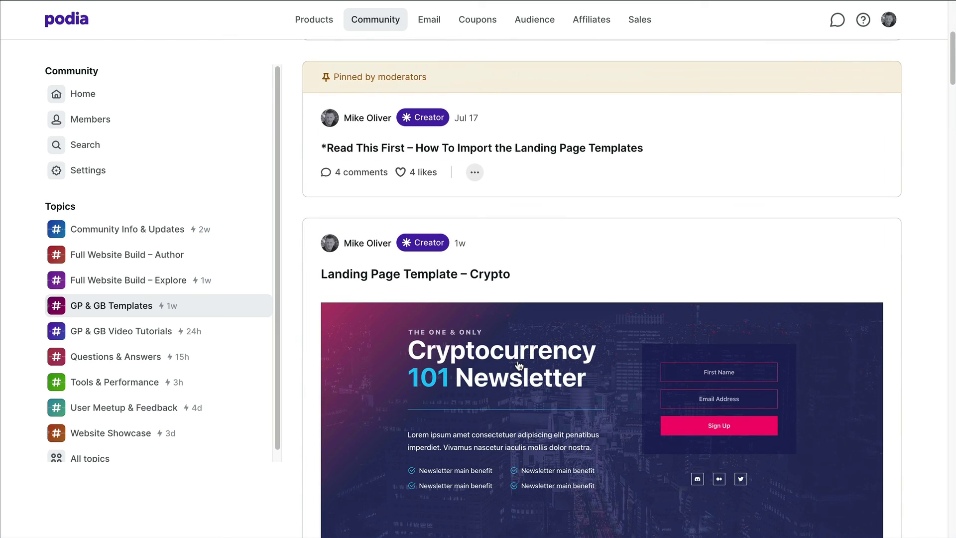
click(104, 331)
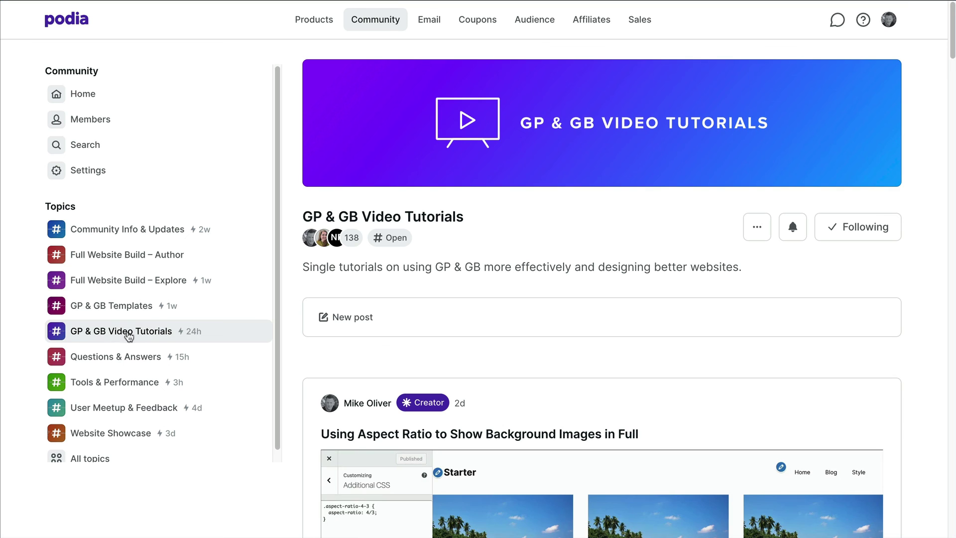
Step: Scroll through the GP & GB Video Tutorials posts, then open the Website Showcase topic
scroll(589, 292, down, 3)
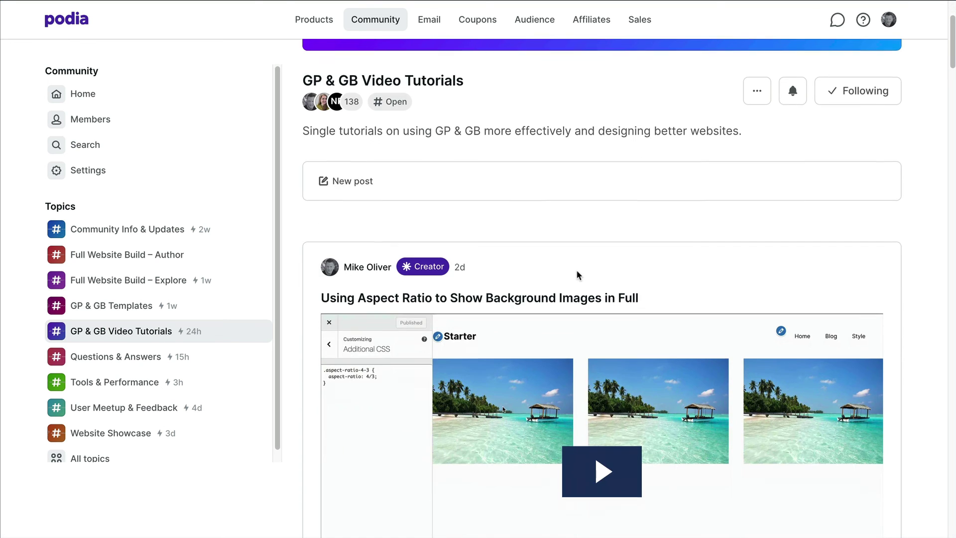
scroll(576, 276, down, 3)
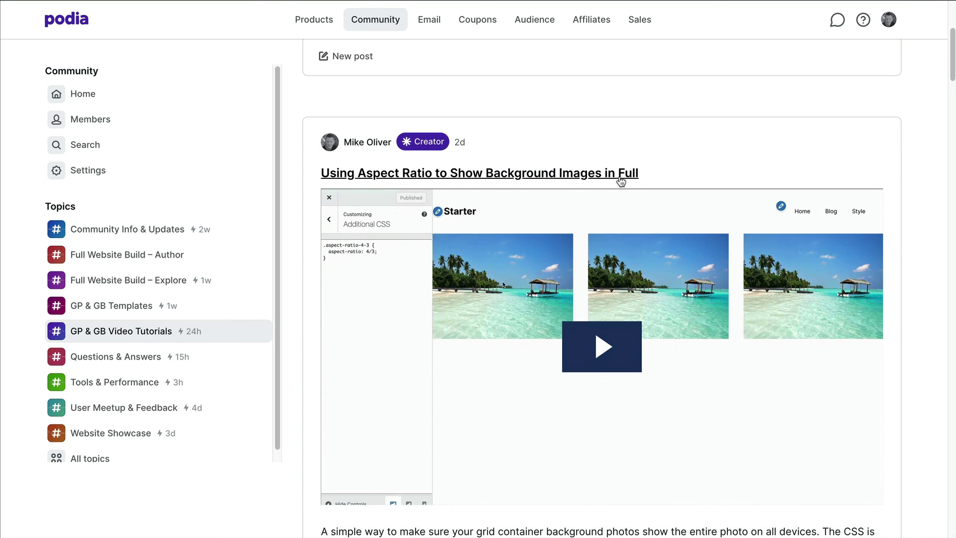
scroll(628, 187, down, 10)
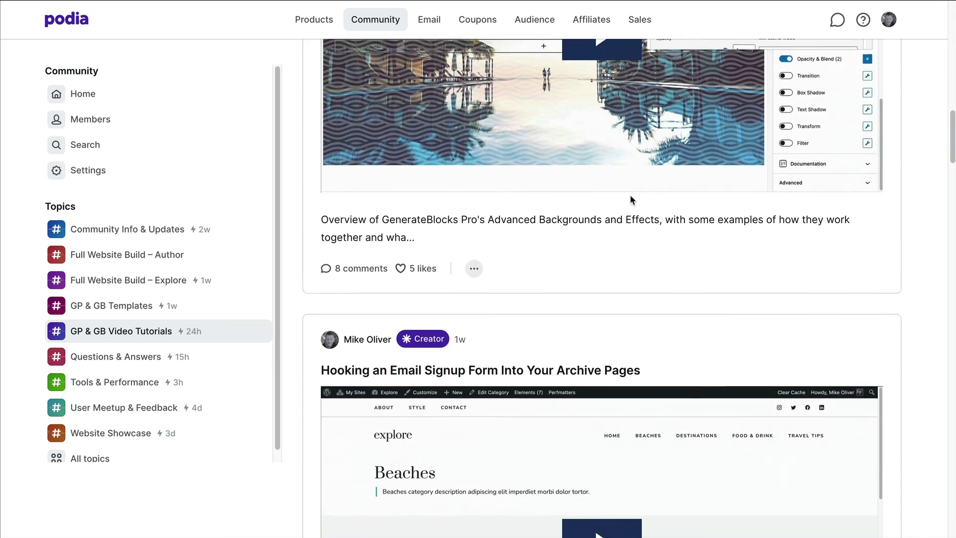
scroll(631, 199, down, 4)
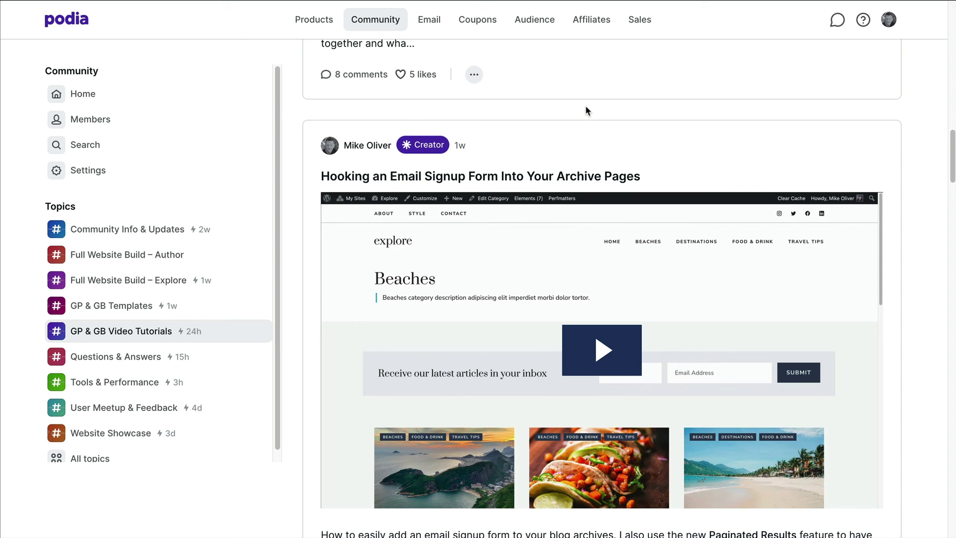
scroll(586, 110, down, 13)
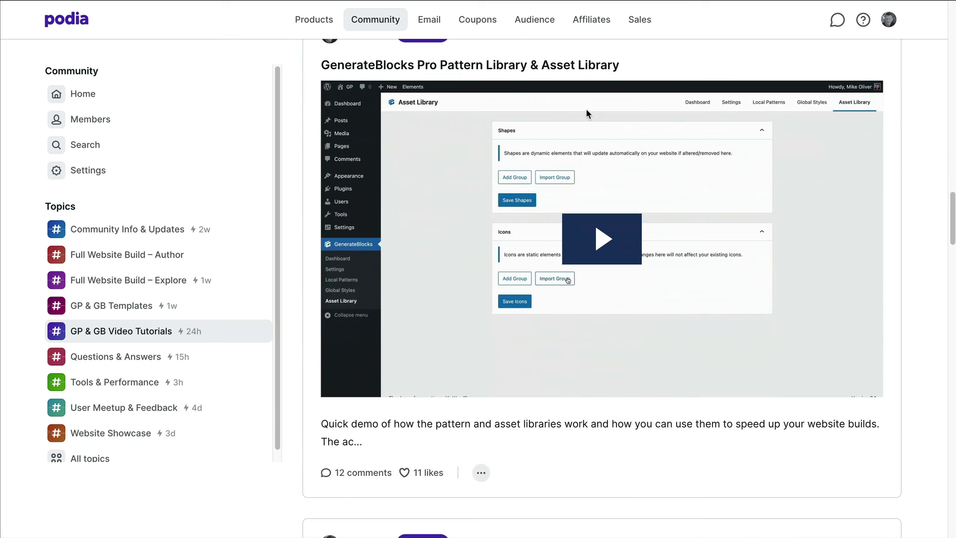
scroll(587, 108, down, 7)
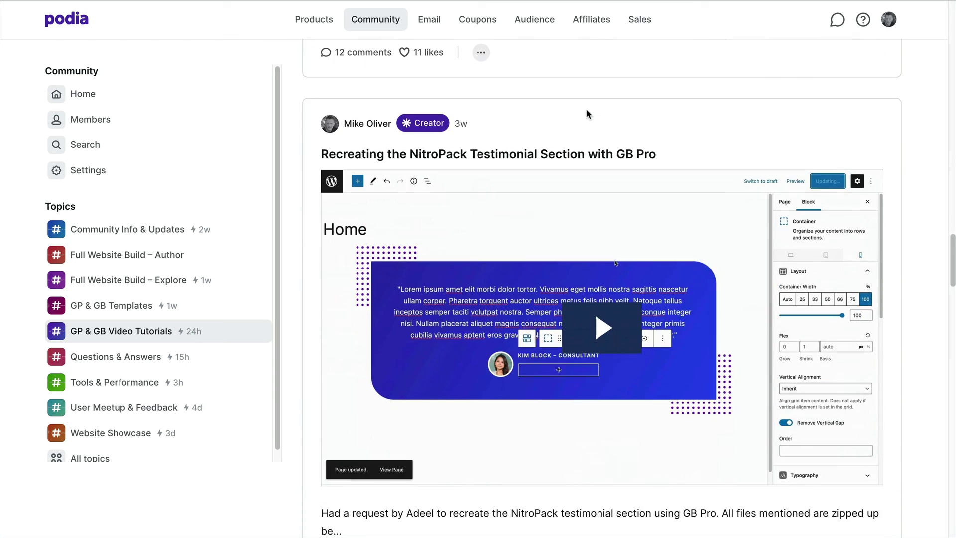
scroll(593, 131, up, 1)
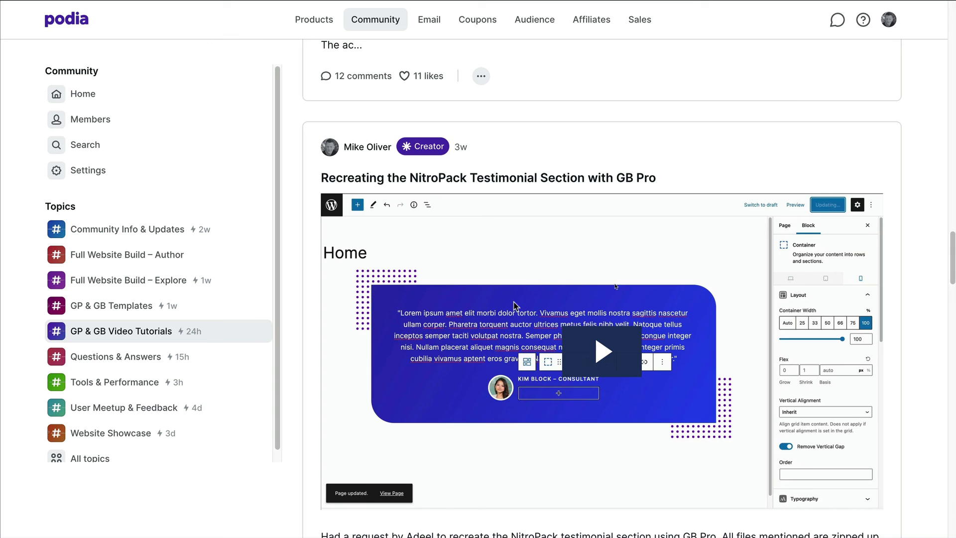
scroll(514, 285, down, 4)
scroll(514, 285, down, 7)
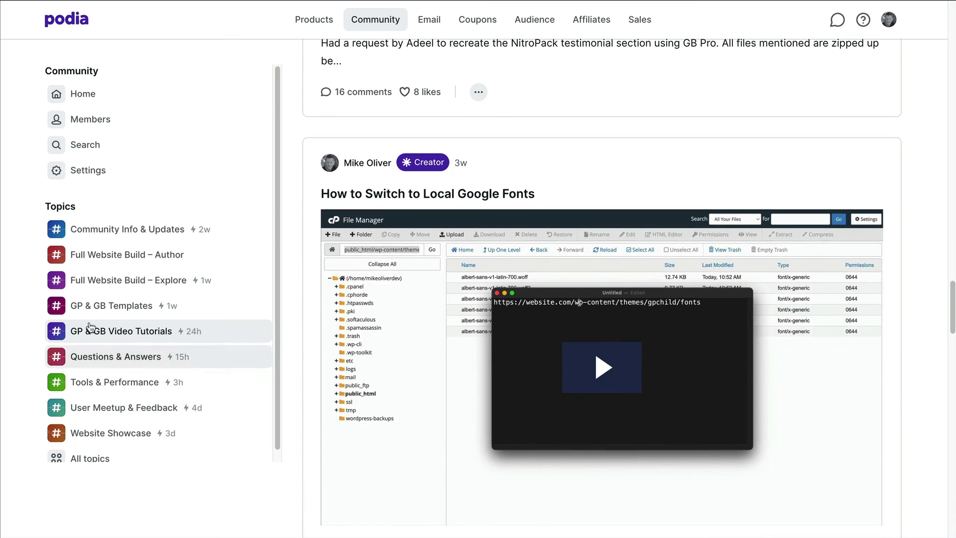
click(110, 433)
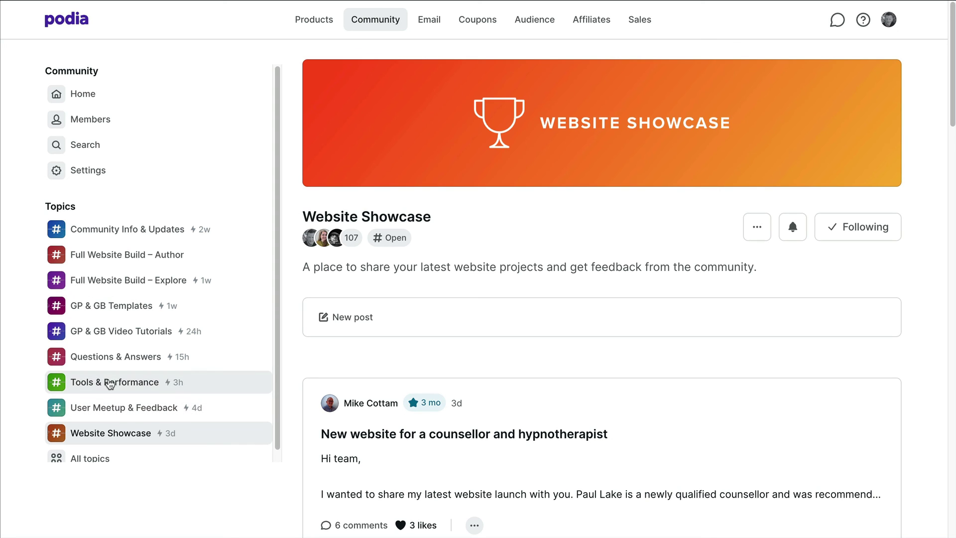
Step: Visit Questions & Answers and Full Website Build – Author, then browse the Explore topic feed
click(105, 356)
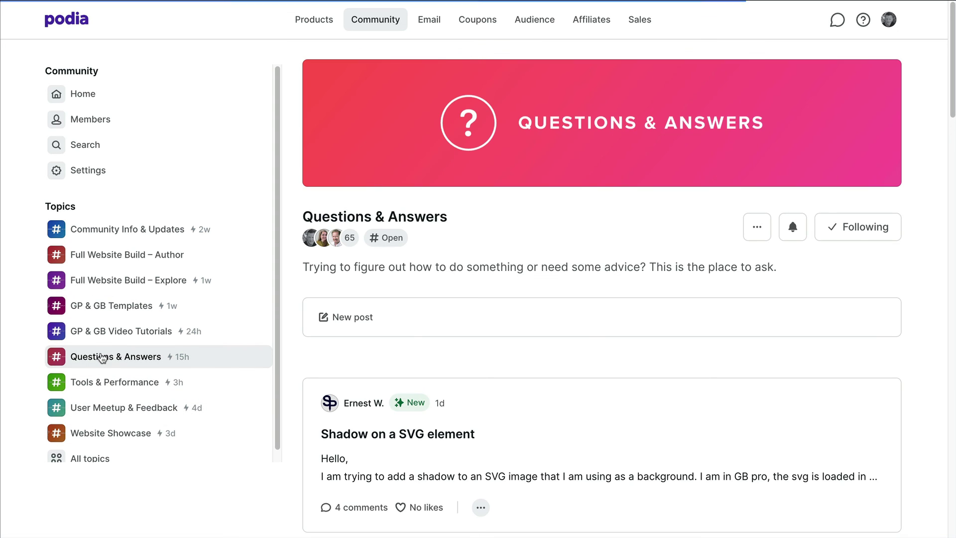
click(81, 256)
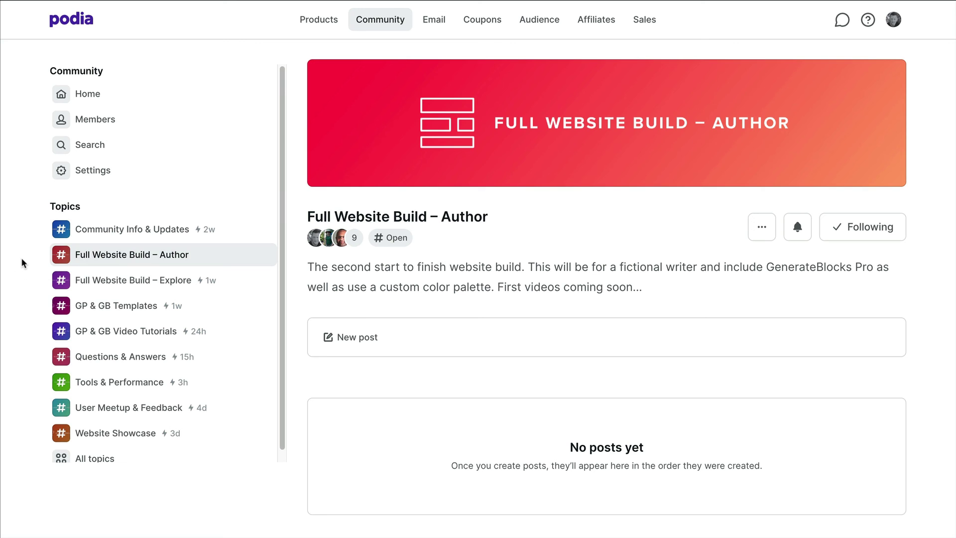
click(114, 287)
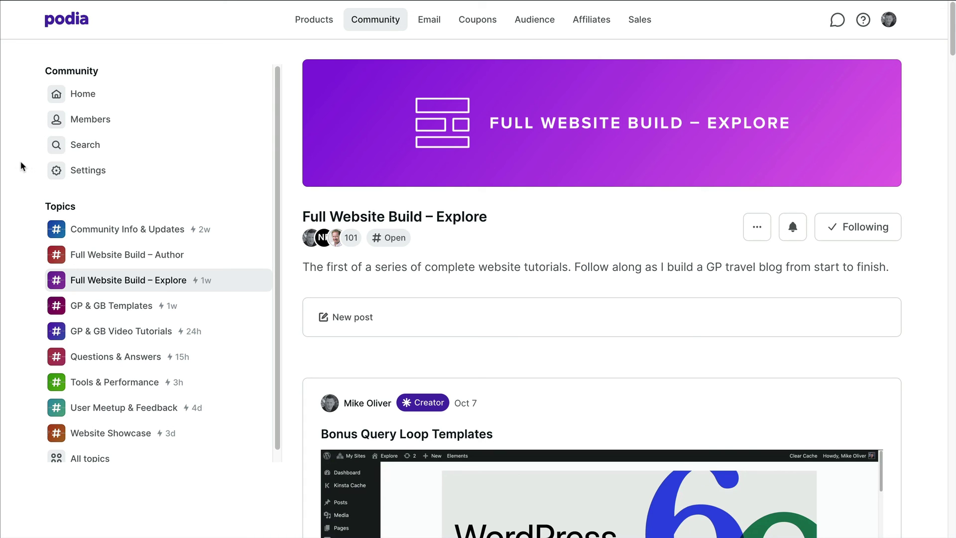
scroll(23, 169, down, 15)
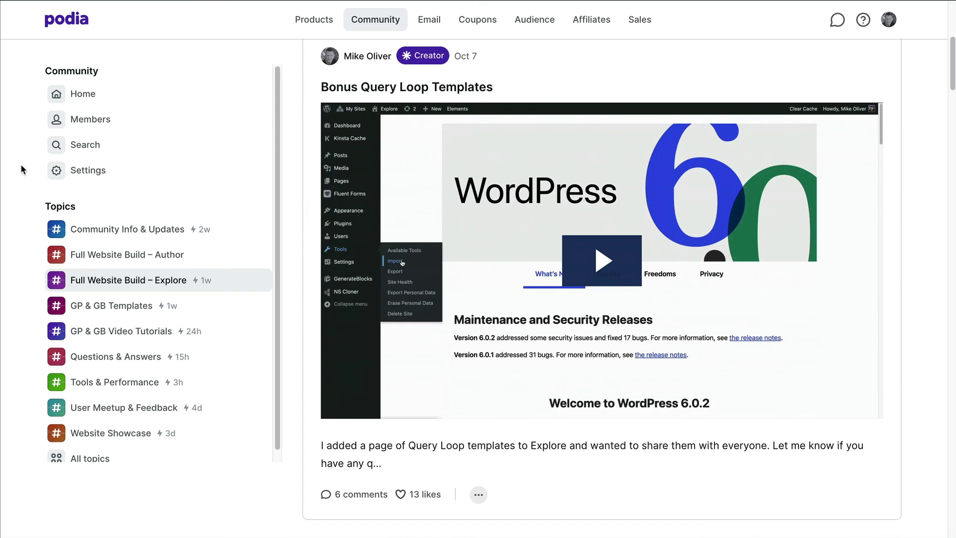
scroll(21, 165, up, 15)
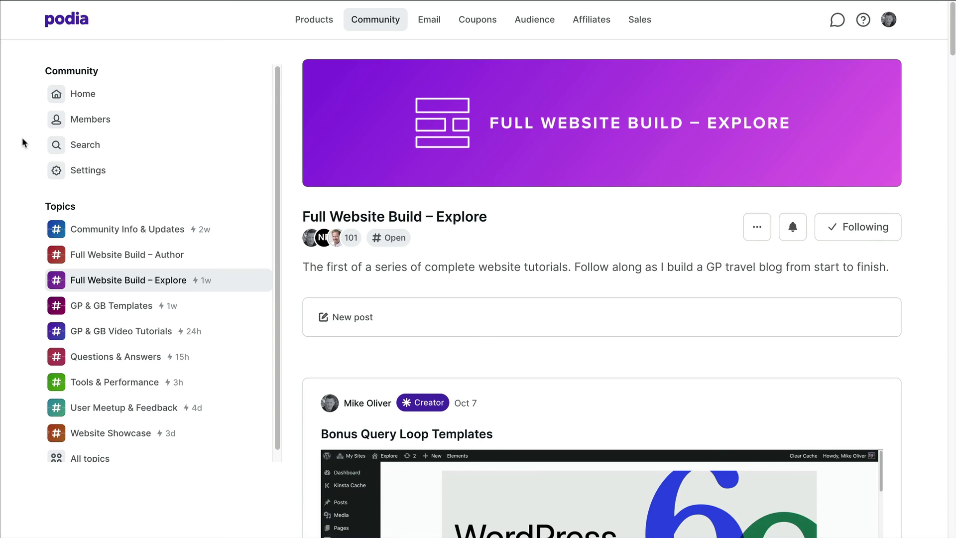
scroll(22, 138, down, 5)
scroll(22, 138, up, 4)
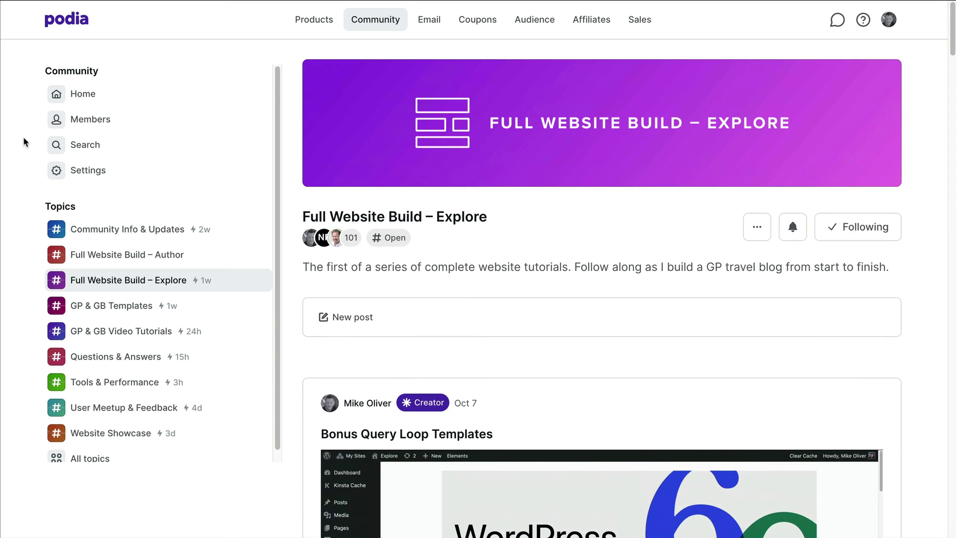